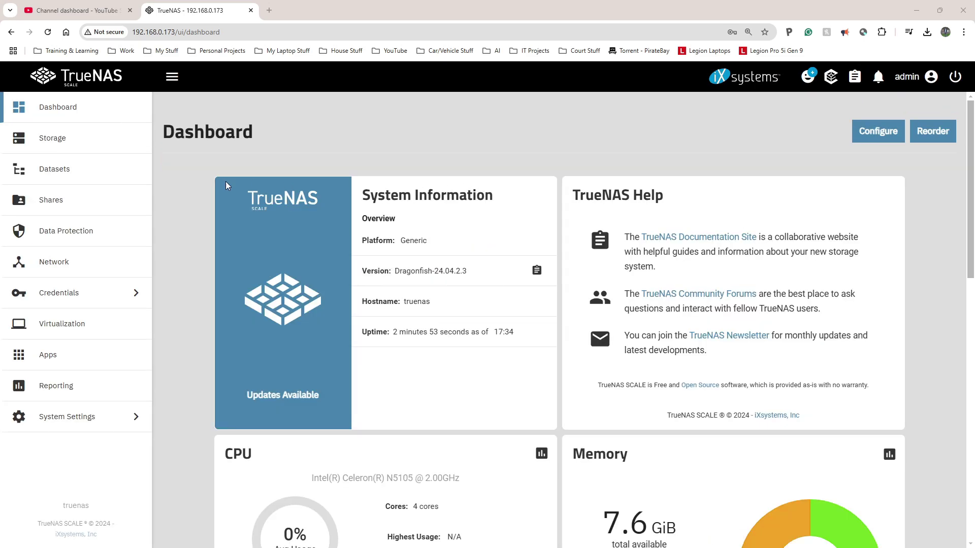
Step: Inspect the three installed disks, including sdb's details, then return to the empty Storage Dashboard
{"action": "left_click", "coordinate": [57, 146]}
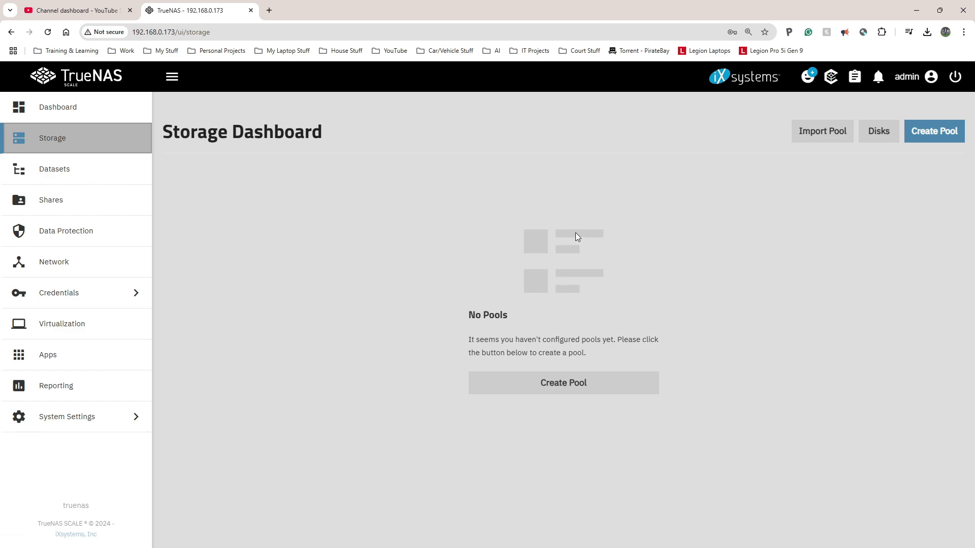
{"action": "left_click", "coordinate": [881, 134]}
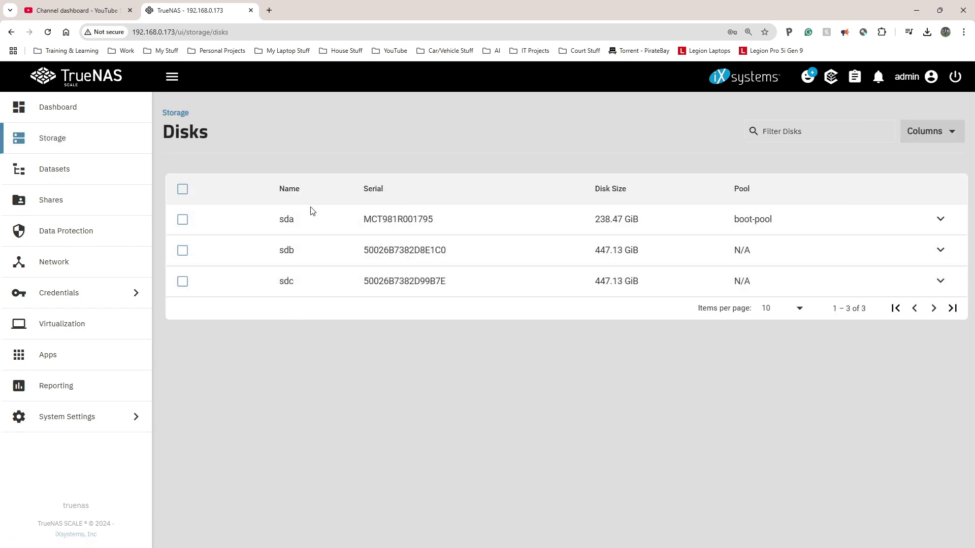
{"action": "left_click", "coordinate": [183, 219]}
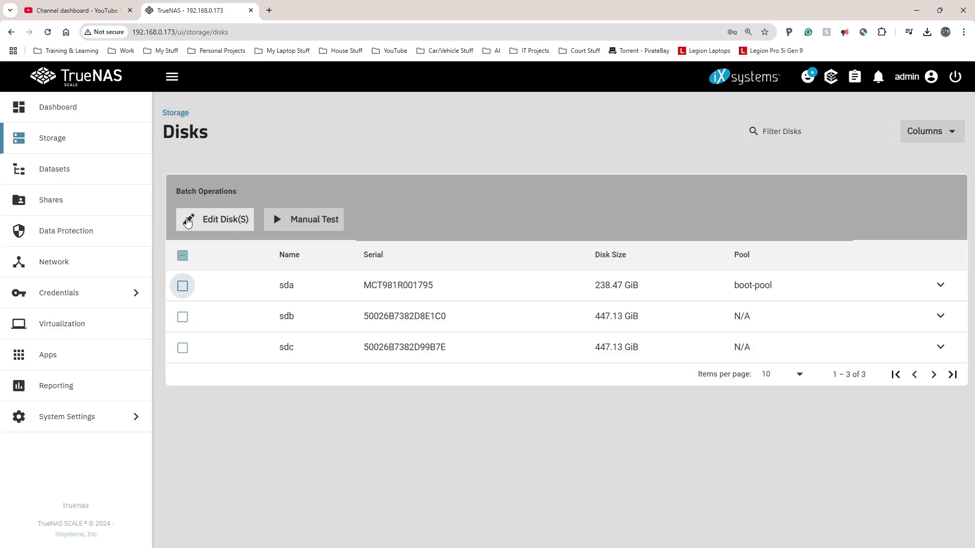
{"action": "left_click", "coordinate": [182, 287]}
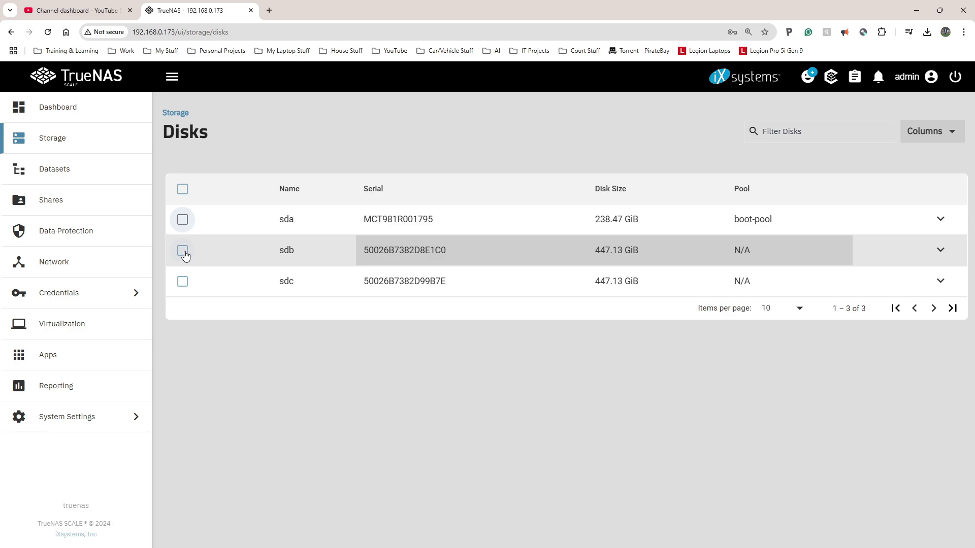
{"action": "left_click", "coordinate": [940, 250]}
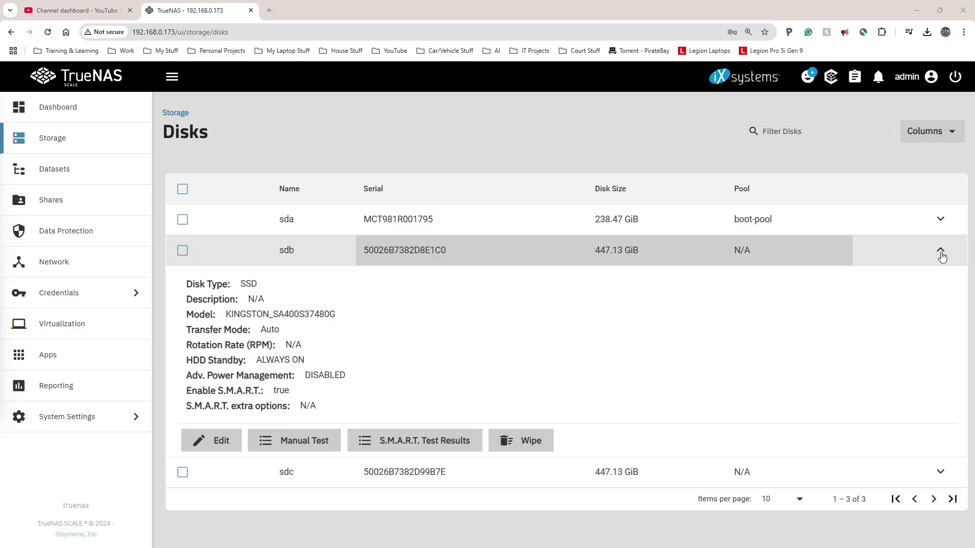
{"action": "left_click", "coordinate": [939, 249]}
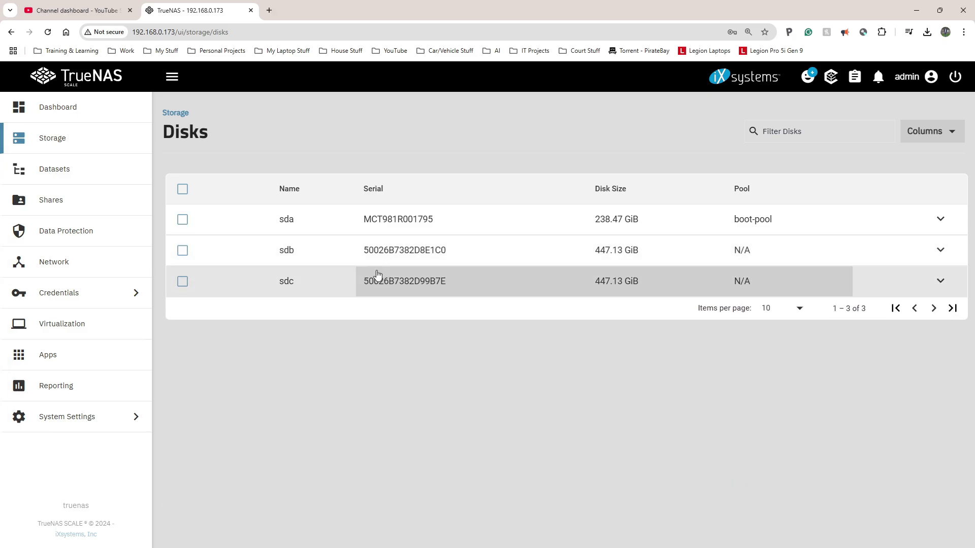
{"action": "left_click", "coordinate": [168, 114]}
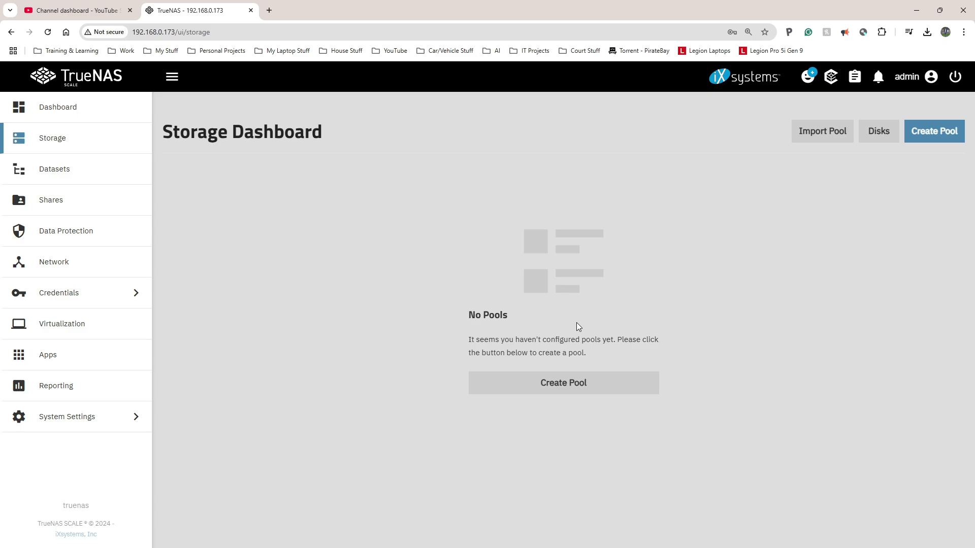
Step: Start a new pool named TrueNAS with encryption left off
{"action": "left_click", "coordinate": [555, 385]}
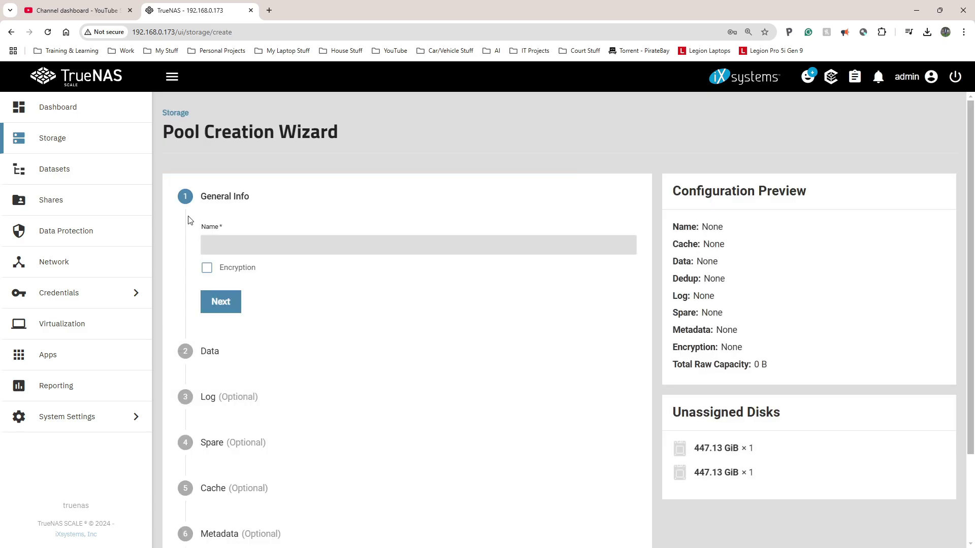
{"action": "left_click", "coordinate": [240, 239]}
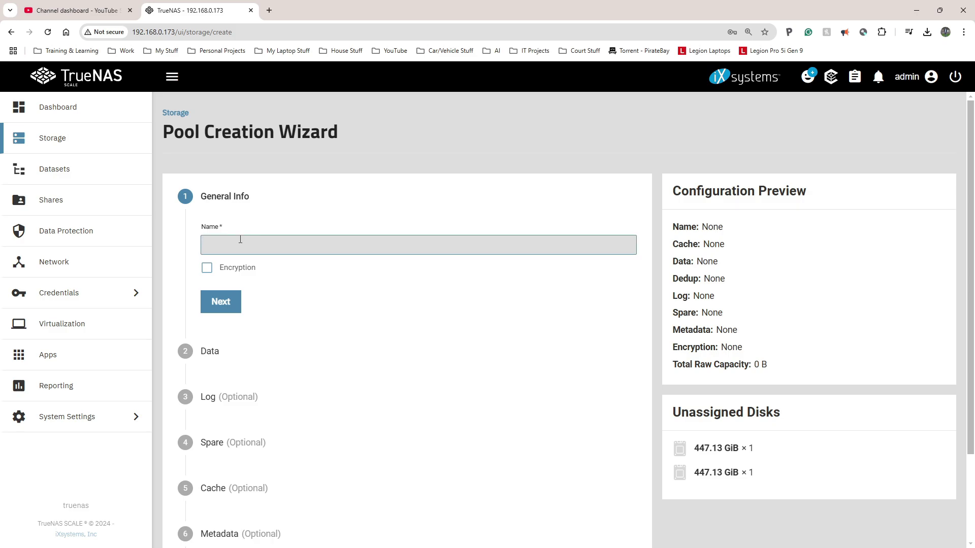
{"action": "type", "text": "TrueNAS"}
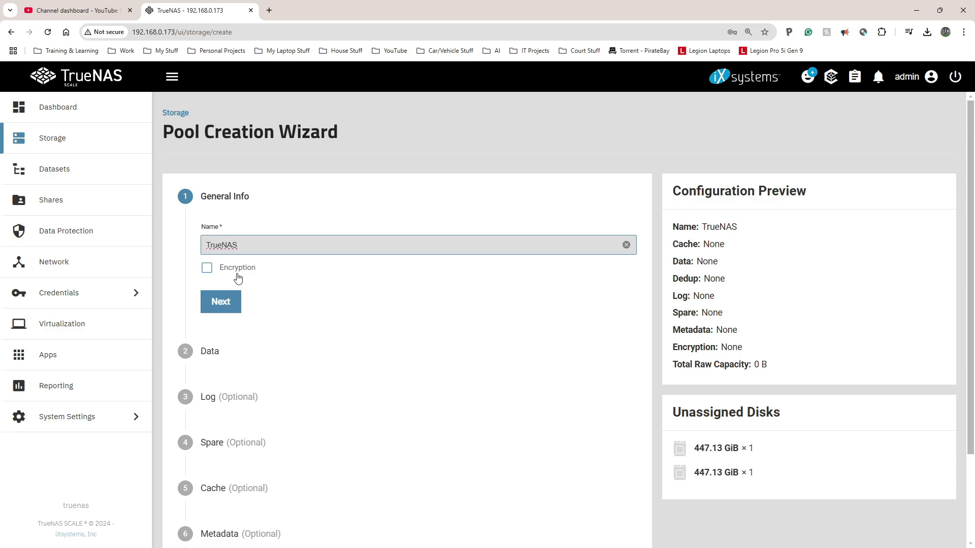
{"action": "left_click", "coordinate": [205, 267]}
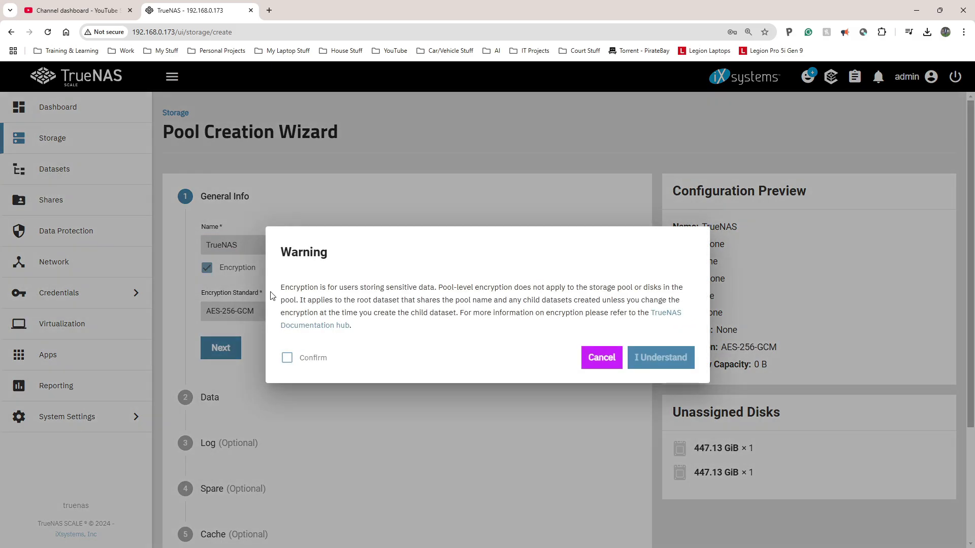
{"action": "left_click", "coordinate": [596, 362]}
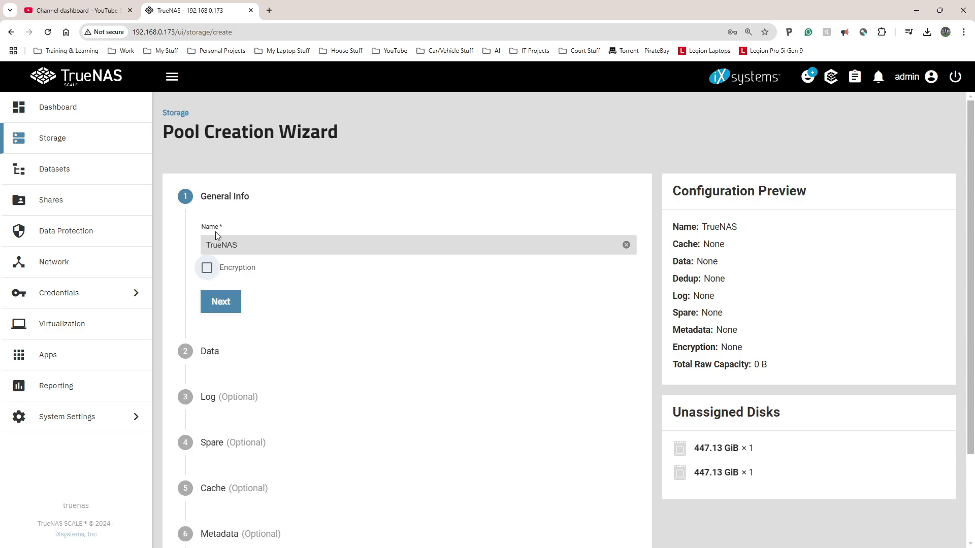
Step: Advance to the data layout step and bring up the Layout choices
{"action": "left_click", "coordinate": [220, 302]}
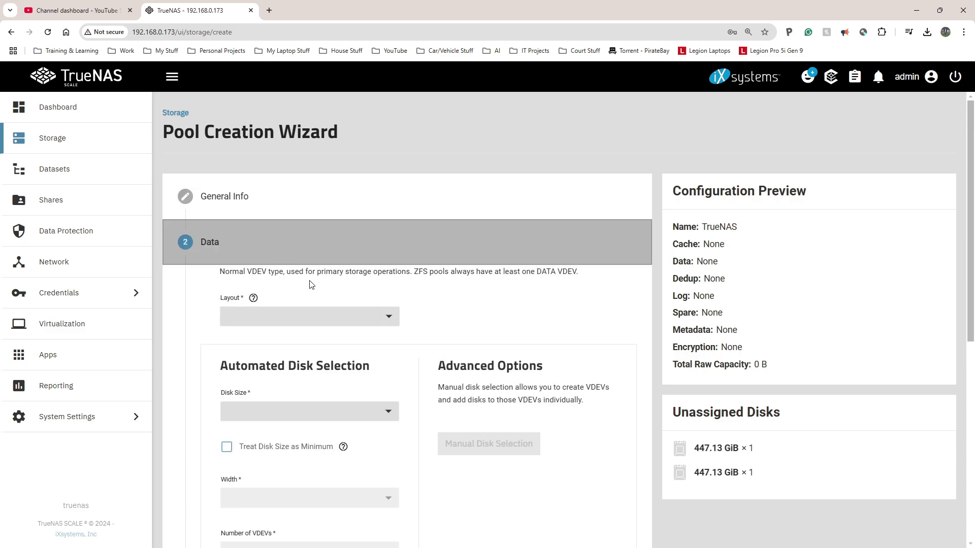
{"action": "left_click", "coordinate": [386, 317]}
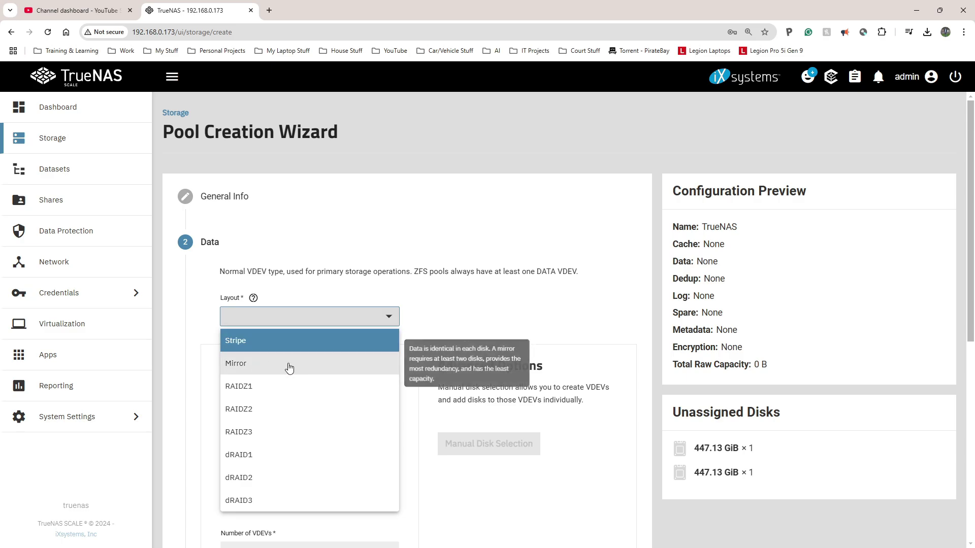
{"action": "scroll", "coordinate": [315, 345], "scroll_direction": "up", "scroll_amount": 6}
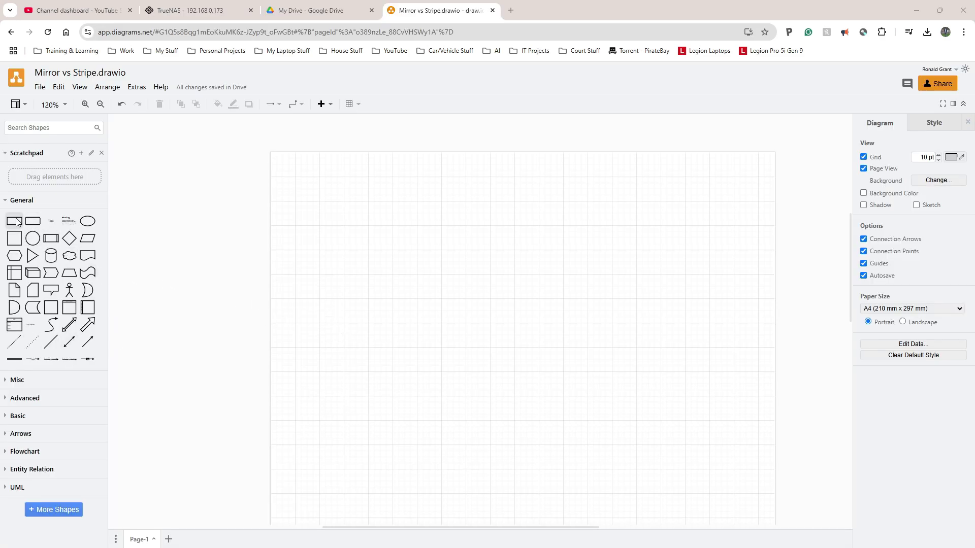
Step: Insert a rounded rectangle, make copies of it, and label the top box 500GB
{"action": "mouse_move", "coordinate": [29, 224]}
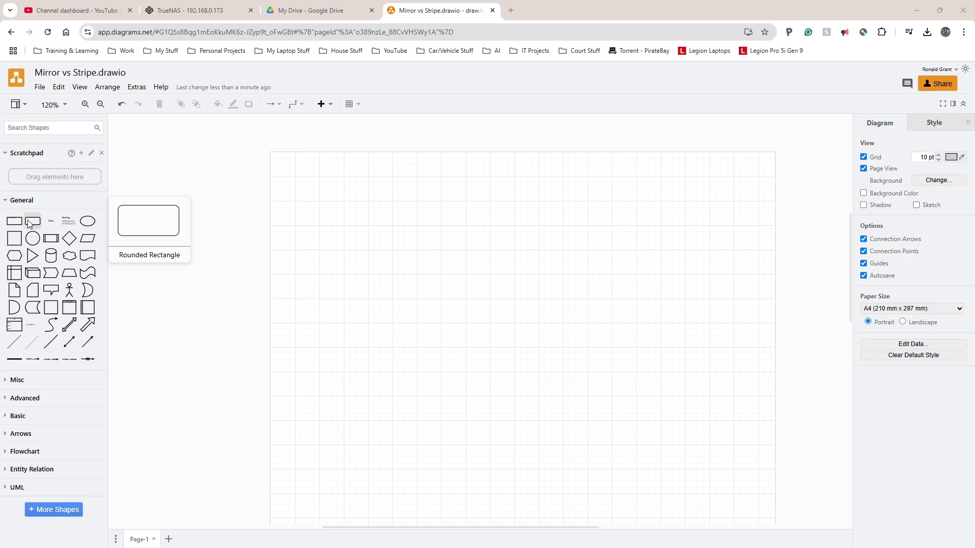
{"action": "left_click", "coordinate": [30, 224]}
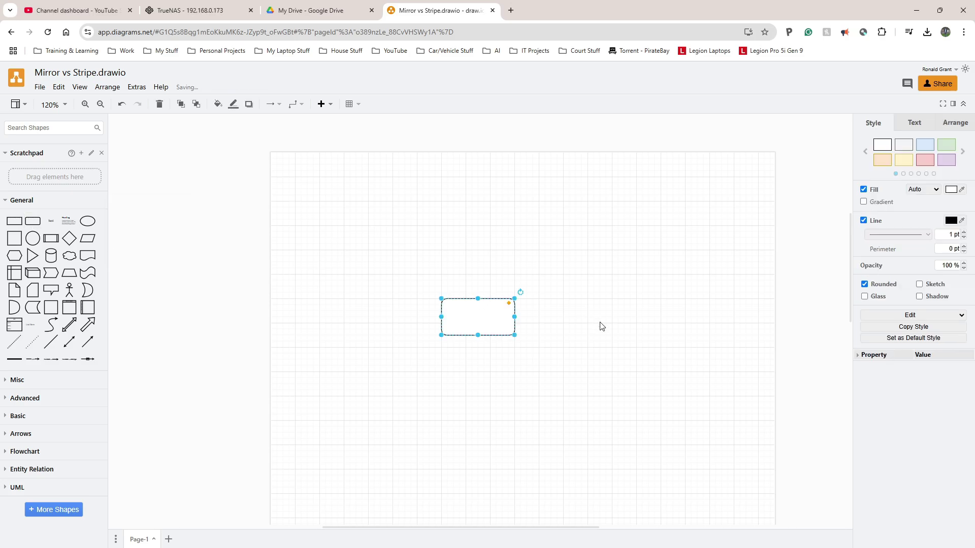
{"action": "left_click_drag", "start_coordinate": [494, 315], "coordinate": [481, 270]}
{"action": "left_click", "coordinate": [468, 217]}
{"action": "double_click", "coordinate": [468, 217]}
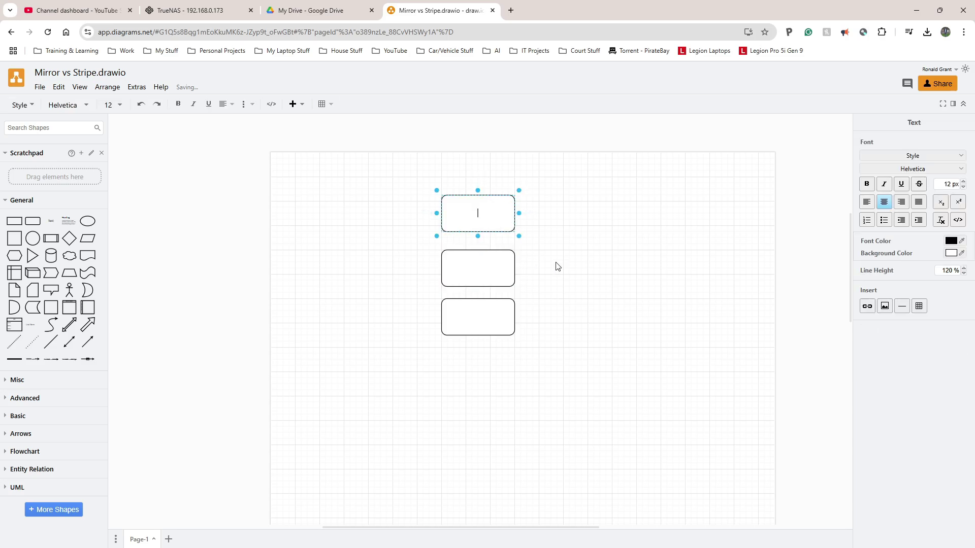
{"action": "type", "text": "500GB"}
{"action": "scroll", "coordinate": [566, 282], "scroll_direction": "up", "scroll_amount": 4}
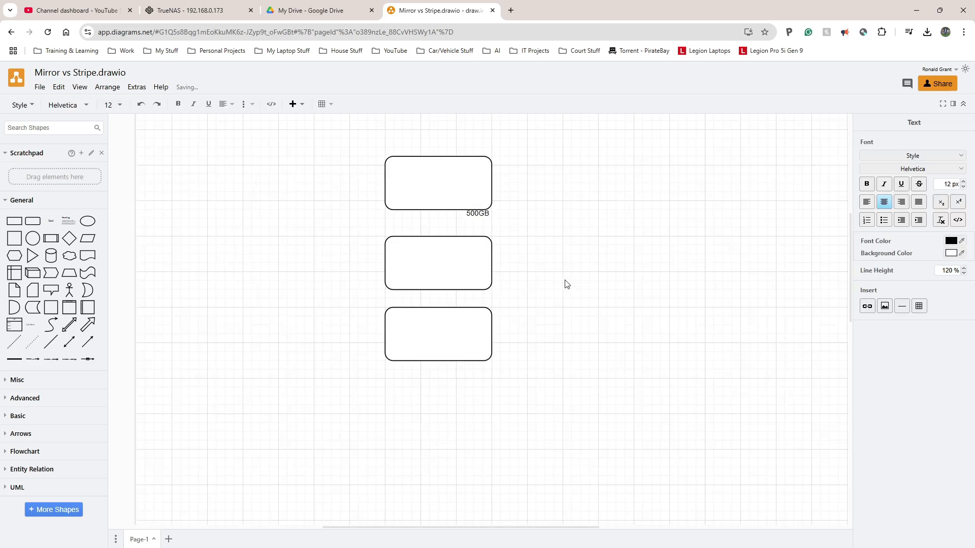
{"action": "left_click", "coordinate": [539, 292]}
Step: Label the middle box 500GB and move it up beside the top box
{"action": "left_click", "coordinate": [605, 300]}
{"action": "double_click", "coordinate": [365, 256]}
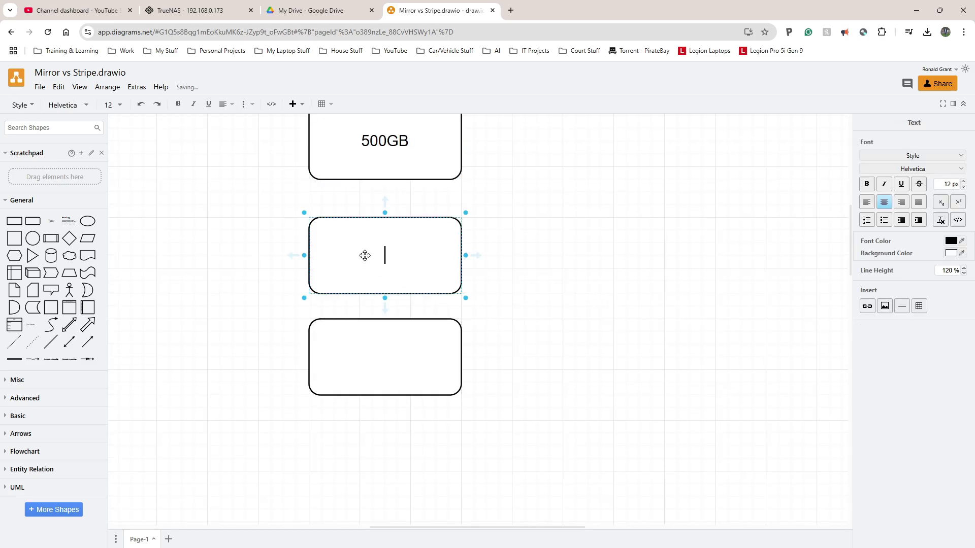
{"action": "type", "text": "500GB"}
{"action": "left_click", "coordinate": [542, 268]}
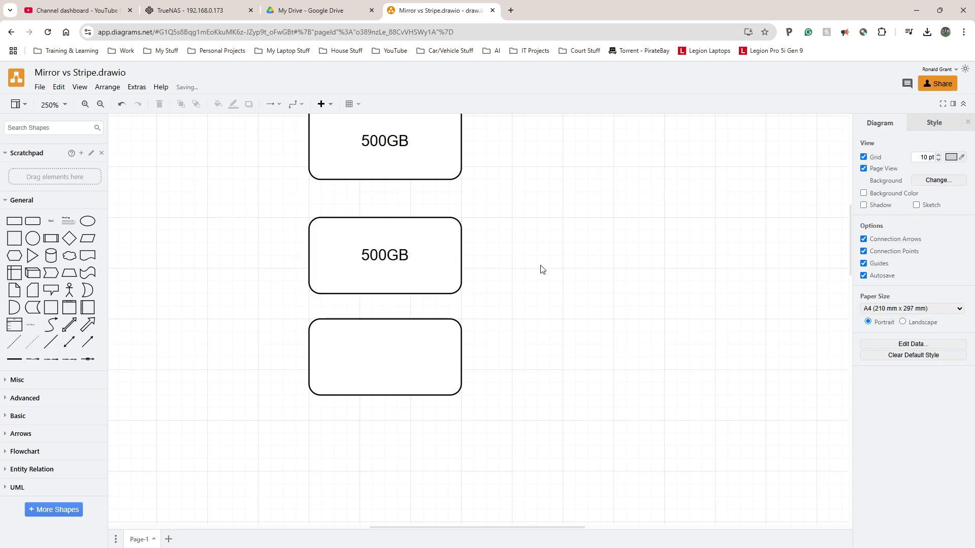
{"action": "scroll", "coordinate": [520, 300], "scroll_direction": "up", "scroll_amount": 1}
{"action": "left_click", "coordinate": [428, 296]}
{"action": "left_click_drag", "start_coordinate": [428, 296], "coordinate": [429, 277]}
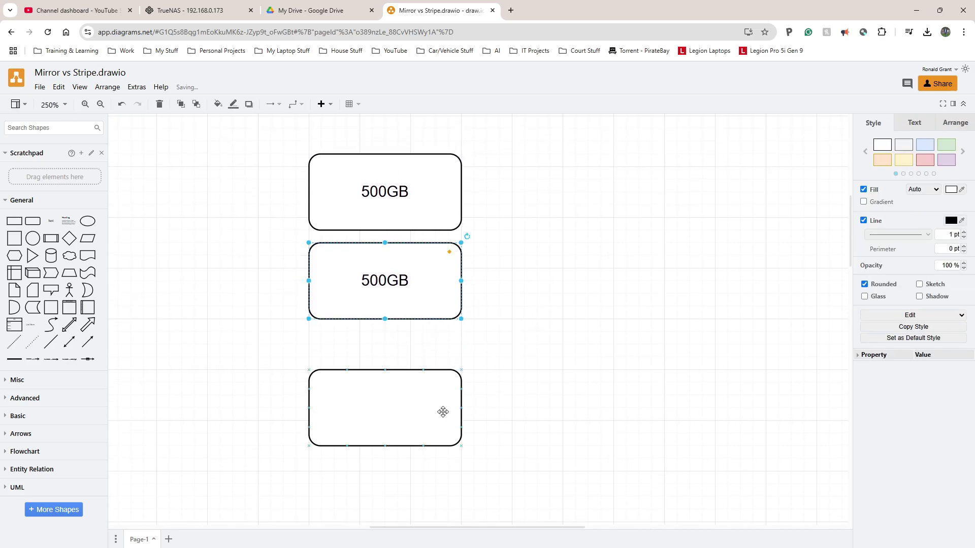
Step: Enlarge the bottom box into a container and move both 500GB boxes inside it
{"action": "left_click", "coordinate": [439, 414]}
{"action": "left_click_drag", "start_coordinate": [457, 445], "coordinate": [550, 522]}
{"action": "left_click_drag", "start_coordinate": [278, 136], "coordinate": [529, 339]}
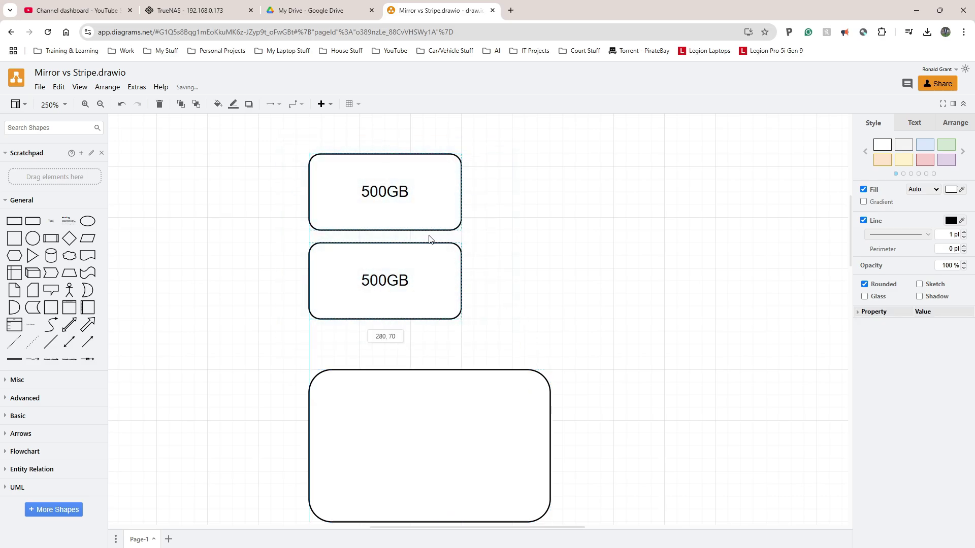
{"action": "left_click_drag", "start_coordinate": [429, 244], "coordinate": [477, 412]}
{"action": "left_click", "coordinate": [526, 396]}
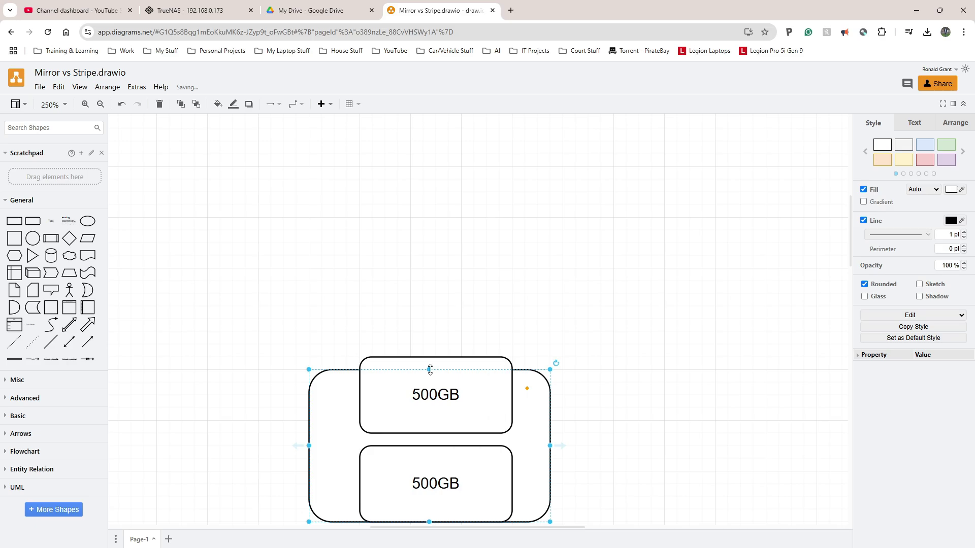
{"action": "left_click_drag", "start_coordinate": [430, 370], "coordinate": [430, 334]}
Step: Adjust the container's bottom edge and move the whole group toward the page's left side
{"action": "scroll", "coordinate": [432, 376], "scroll_direction": "down", "scroll_amount": 2}
{"action": "left_click_drag", "start_coordinate": [429, 420], "coordinate": [429, 446]}
{"action": "scroll", "coordinate": [502, 386], "scroll_direction": "down", "scroll_amount": 2, "text": "ctrl"}
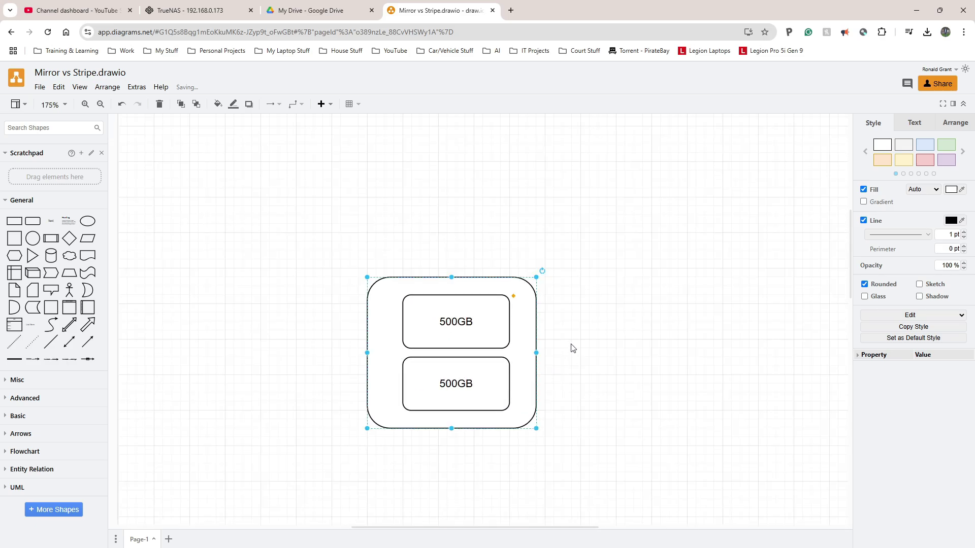
{"action": "left_click_drag", "start_coordinate": [587, 253], "coordinate": [412, 431]}
{"action": "left_click_drag", "start_coordinate": [436, 340], "coordinate": [242, 310]}
Step: Duplicate both 500GB boxes with Ctrl+D and place the copies to the right of the group
{"action": "left_click", "coordinate": [412, 321]}
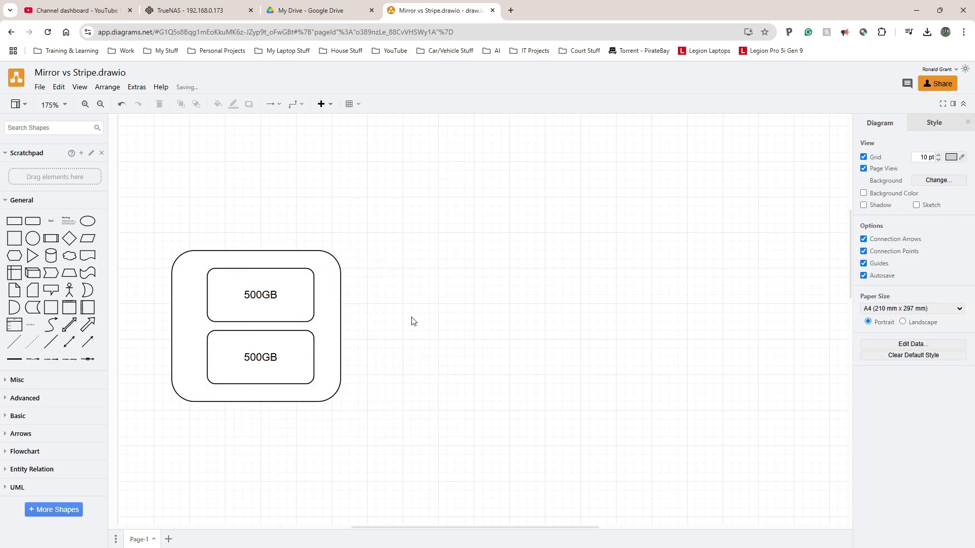
{"action": "left_click", "coordinate": [265, 301]}
{"action": "left_click", "coordinate": [286, 353], "text": "shift"}
{"action": "key", "text": "ctrl+d"}
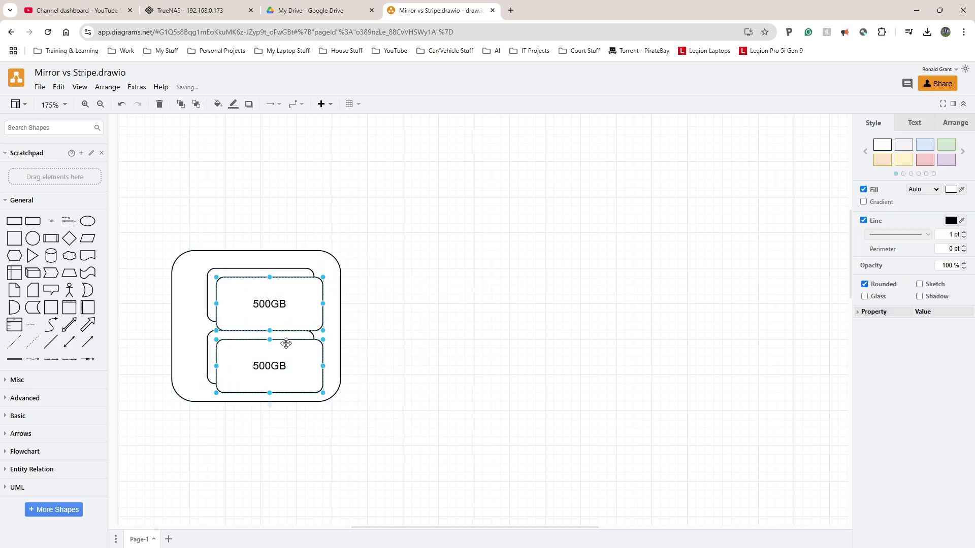
{"action": "left_click_drag", "start_coordinate": [286, 344], "coordinate": [552, 335]}
Step: Spread the two separate 500GB boxes slightly apart, then return to the TrueNAS tab
{"action": "left_click", "coordinate": [607, 236]}
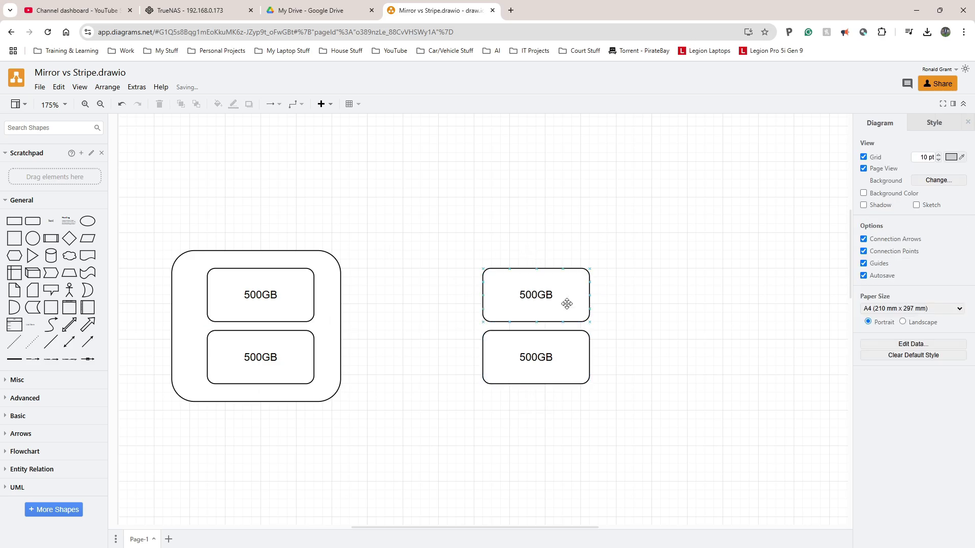
{"action": "left_click_drag", "start_coordinate": [545, 290], "coordinate": [546, 253]}
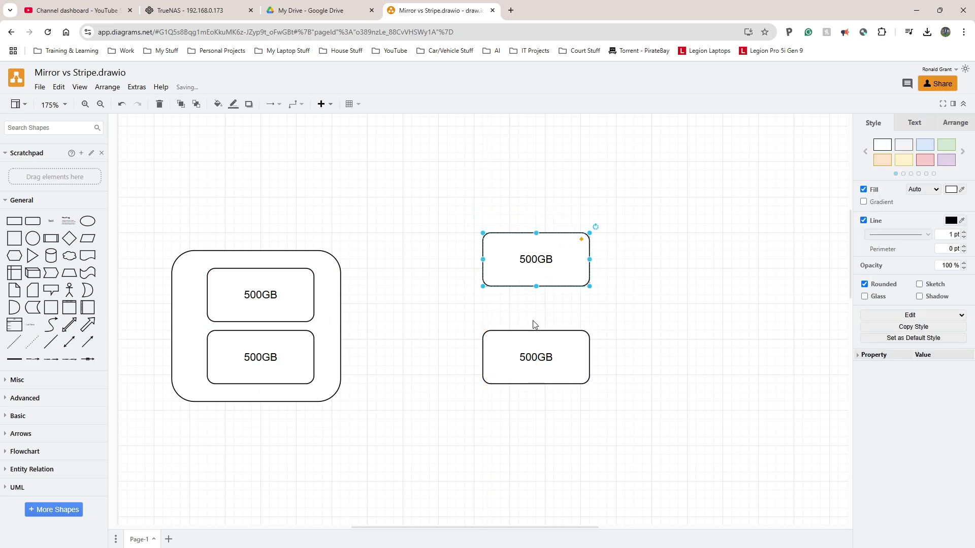
{"action": "left_click_drag", "start_coordinate": [533, 340], "coordinate": [528, 323]}
{"action": "left_click", "coordinate": [400, 315]}
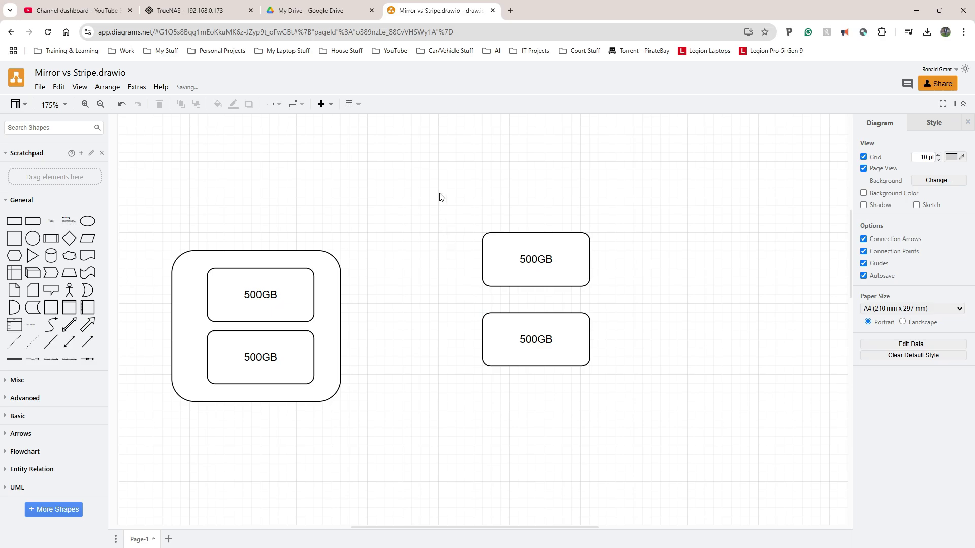
{"action": "left_click_drag", "start_coordinate": [439, 193], "coordinate": [638, 406]}
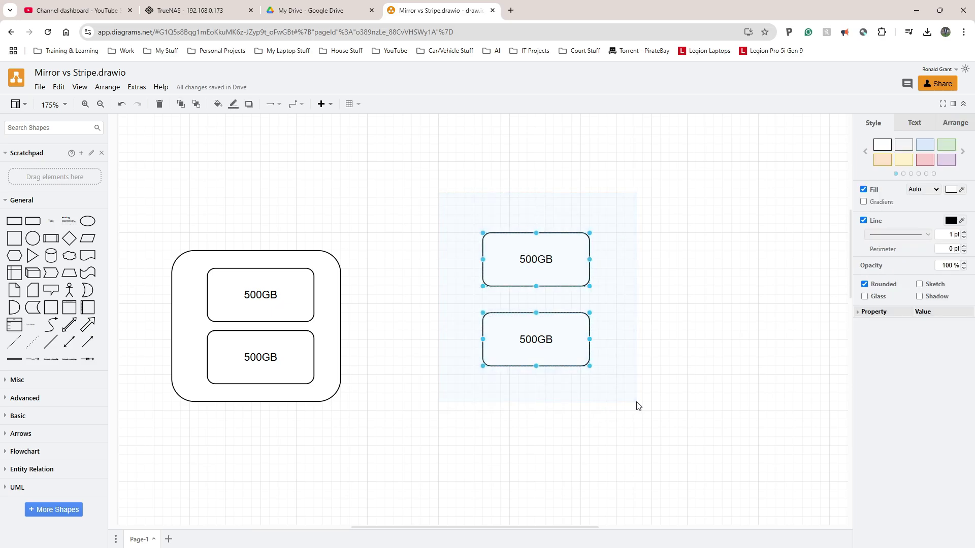
{"action": "left_click", "coordinate": [485, 251]}
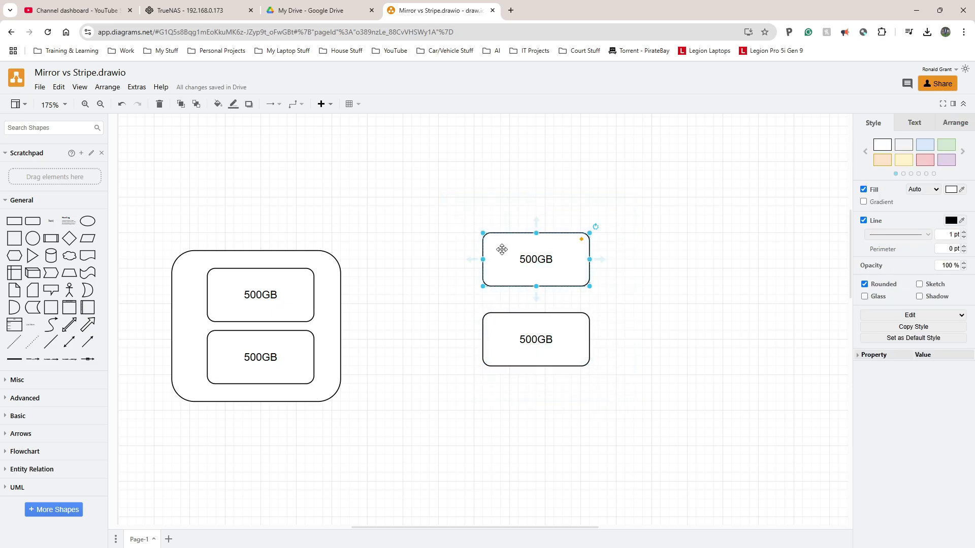
{"action": "mouse_move", "coordinate": [502, 250]}
{"action": "left_mouse_down"}
{"action": "mouse_move", "coordinate": [515, 230]}
{"action": "mouse_move", "coordinate": [503, 244]}
{"action": "left_mouse_up"}
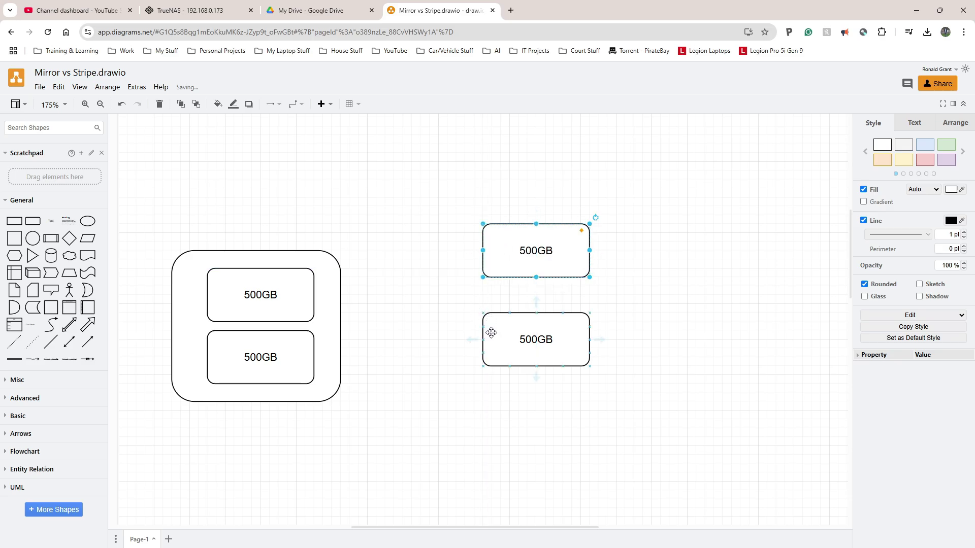
{"action": "mouse_move", "coordinate": [490, 333]}
{"action": "left_mouse_down"}
{"action": "mouse_move", "coordinate": [497, 350]}
{"action": "mouse_move", "coordinate": [492, 338]}
{"action": "left_mouse_up"}
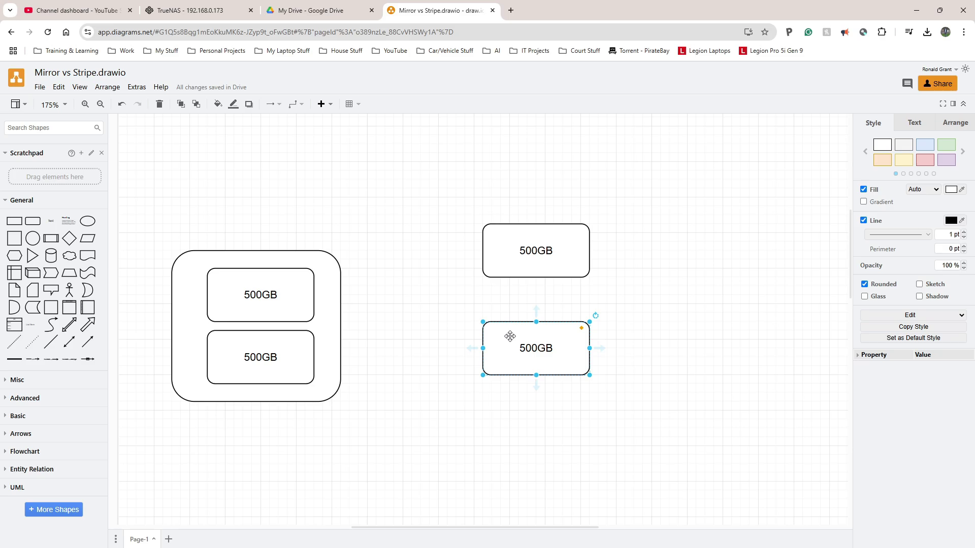
{"action": "key", "text": "ctrl+2"}
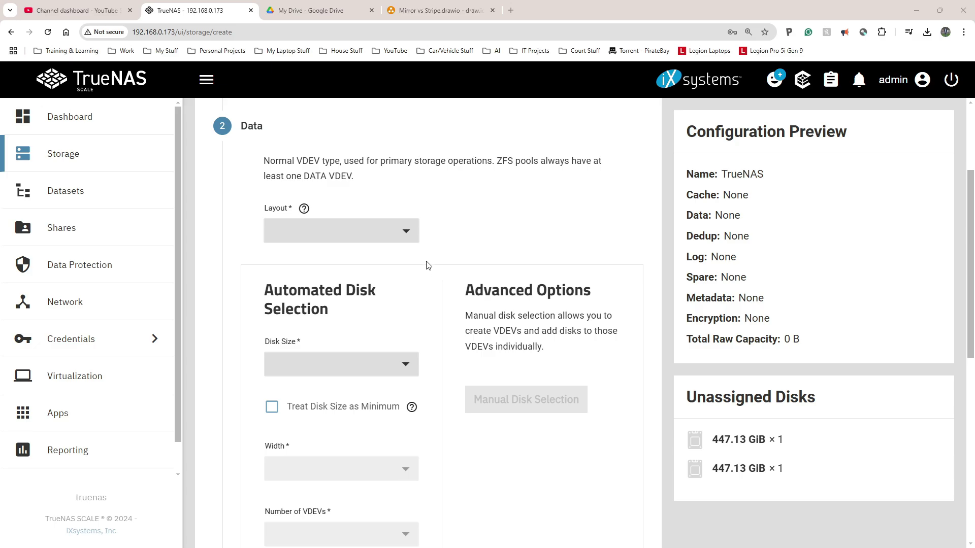
Step: Set the pool's data layout to Stripe
{"action": "left_click", "coordinate": [403, 236]}
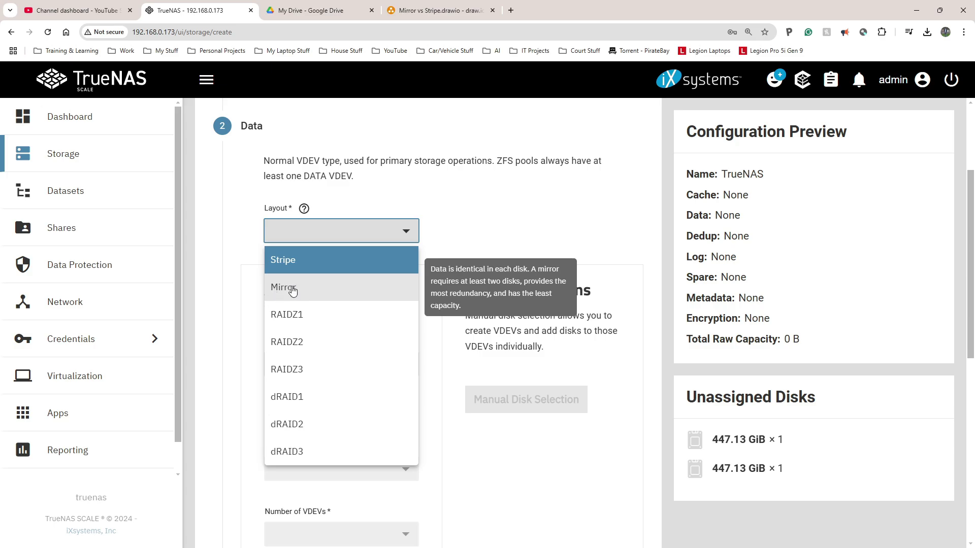
{"action": "left_click", "coordinate": [290, 268]}
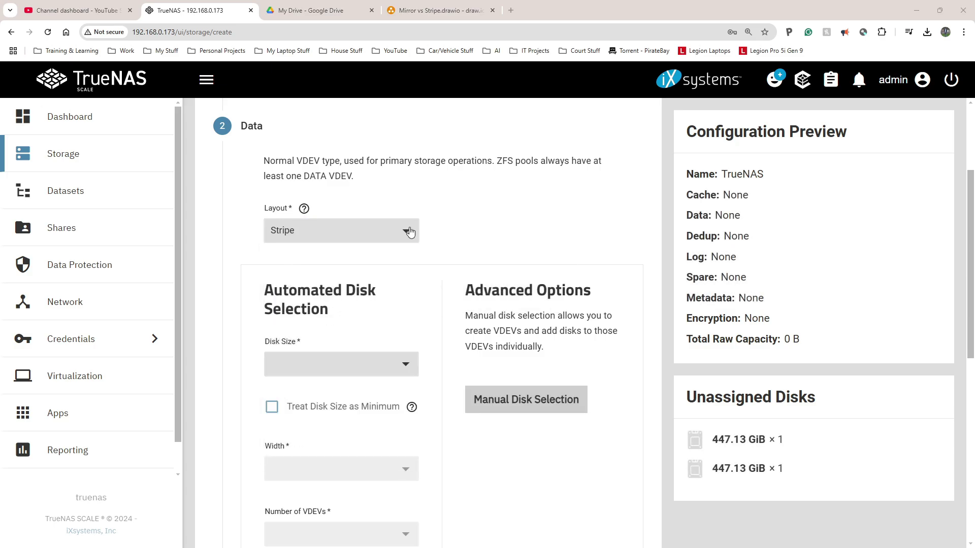
{"action": "left_click", "coordinate": [400, 230]}
{"action": "left_click", "coordinate": [382, 262]}
Step: Open the Review step and highlight the warning that at least one data VDEV is required
{"action": "scroll", "coordinate": [472, 219], "scroll_direction": "down", "scroll_amount": 2}
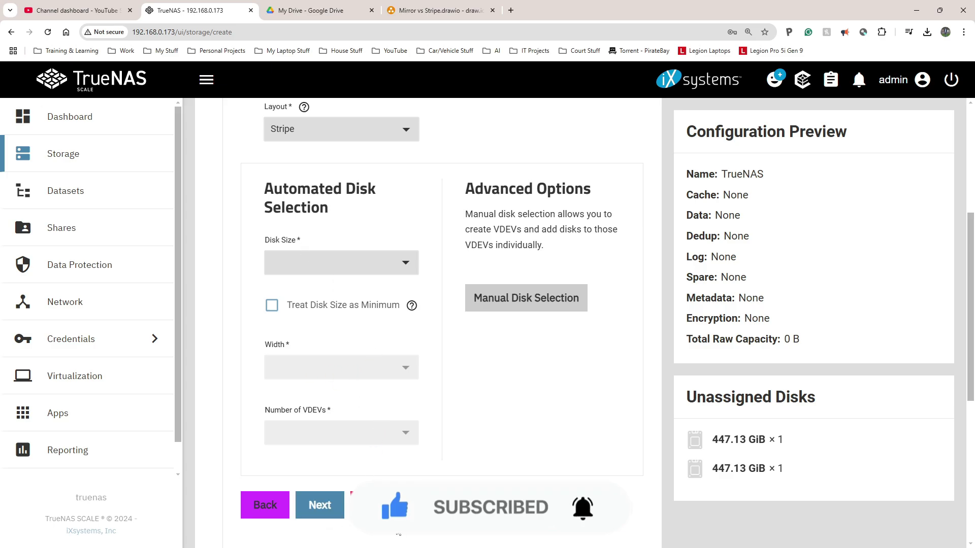
{"action": "scroll", "coordinate": [457, 512], "scroll_direction": "down", "scroll_amount": 5}
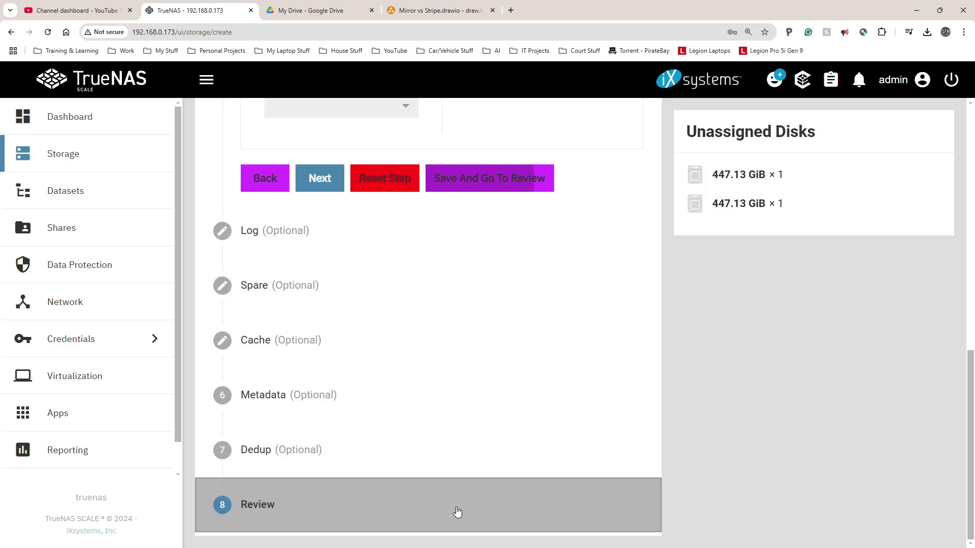
{"action": "left_click", "coordinate": [457, 512]}
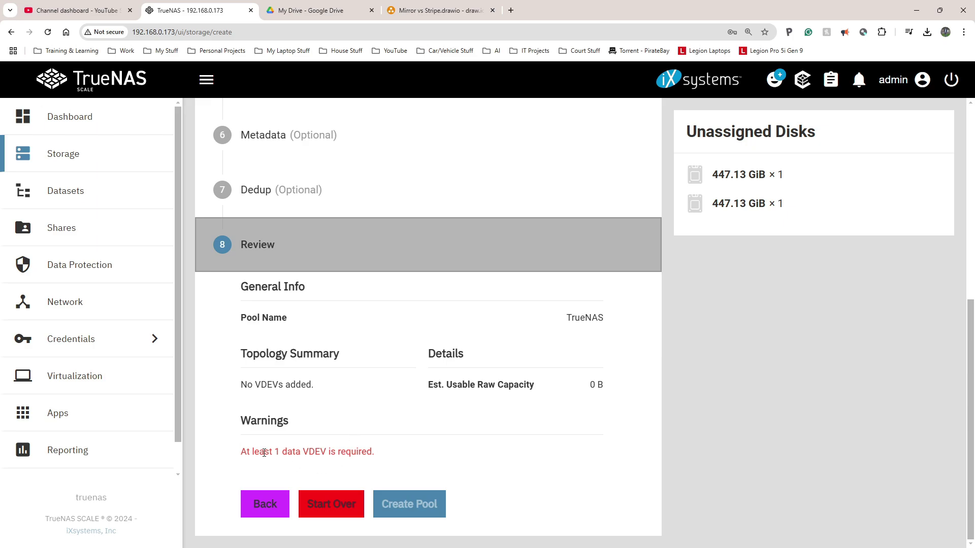
{"action": "left_click_drag", "start_coordinate": [261, 452], "coordinate": [294, 455]}
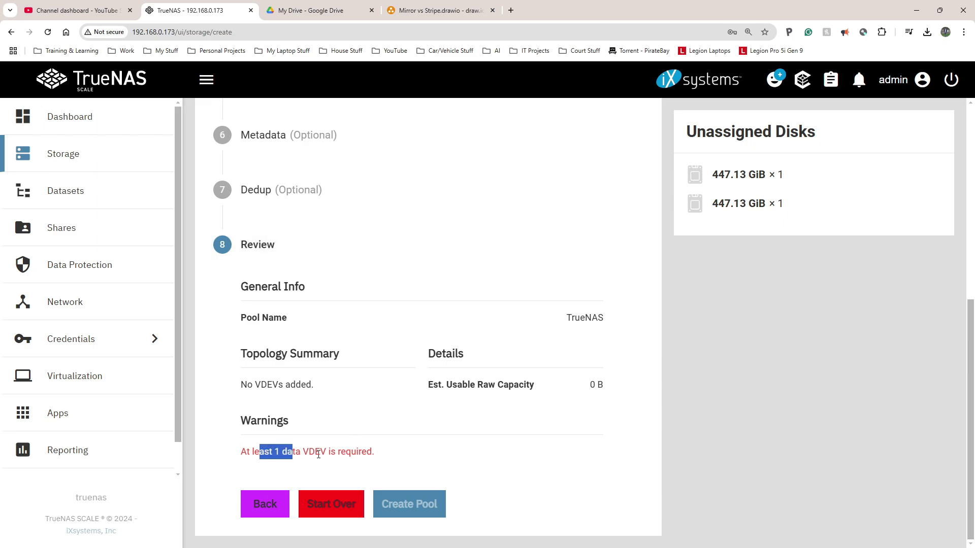
{"action": "scroll", "coordinate": [293, 381], "scroll_direction": "up", "scroll_amount": 7}
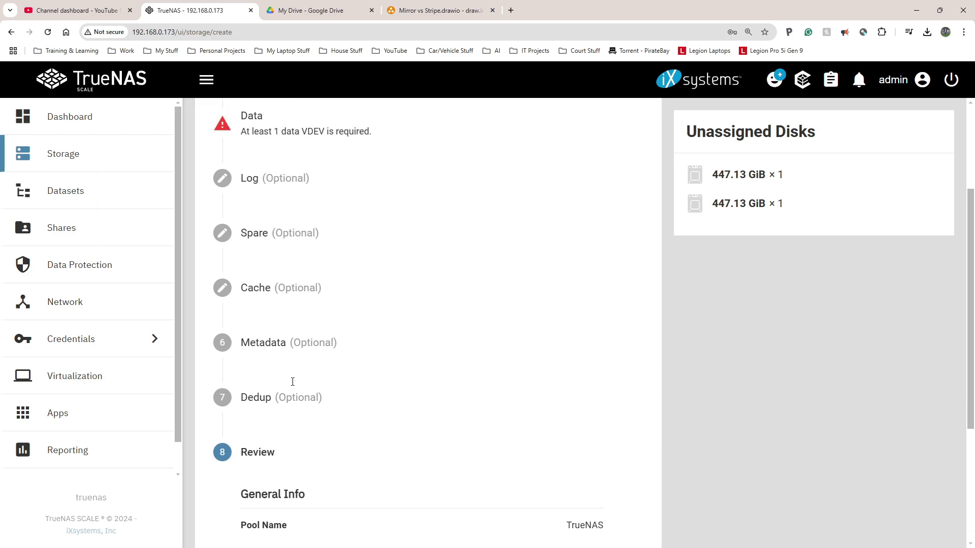
Step: Choose disk size 447.13 GiB (SSD) in the Data step and save to go to review
{"action": "left_click", "coordinate": [311, 291]}
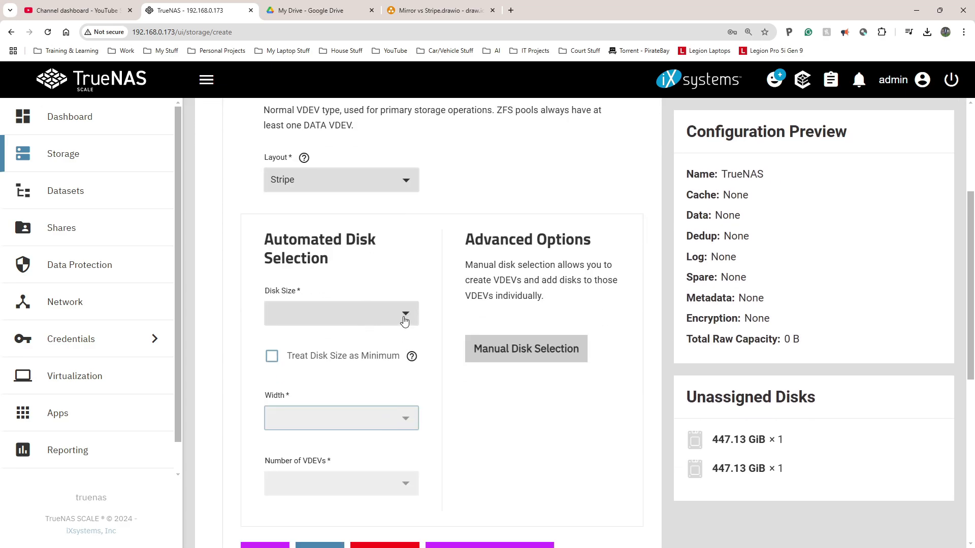
{"action": "left_click", "coordinate": [405, 314]}
{"action": "left_click", "coordinate": [370, 341]}
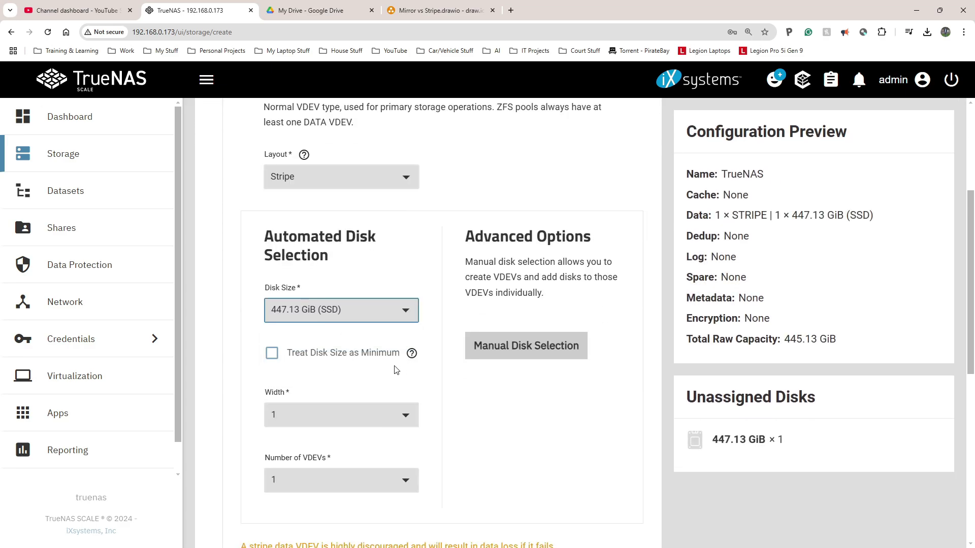
{"action": "scroll", "coordinate": [396, 371], "scroll_direction": "down", "scroll_amount": 4}
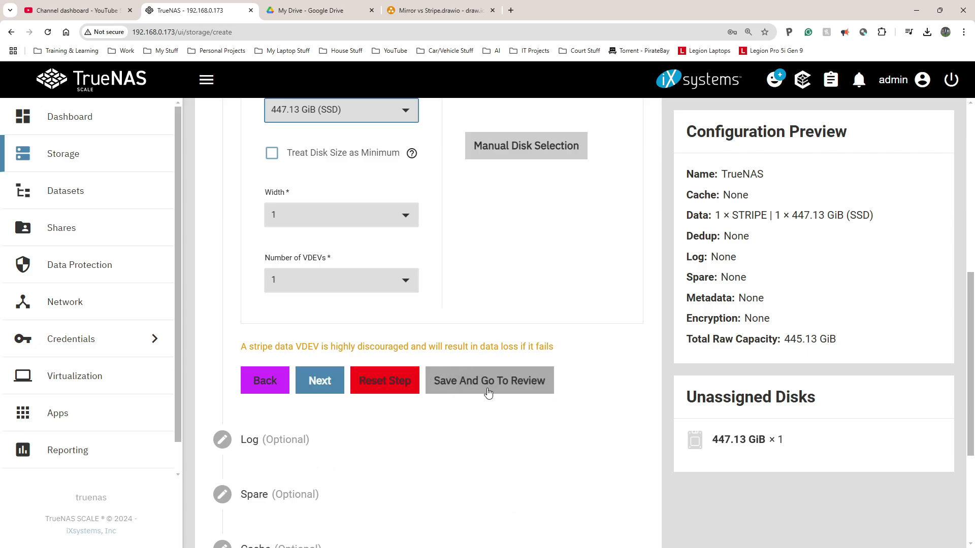
{"action": "left_click", "coordinate": [487, 388]}
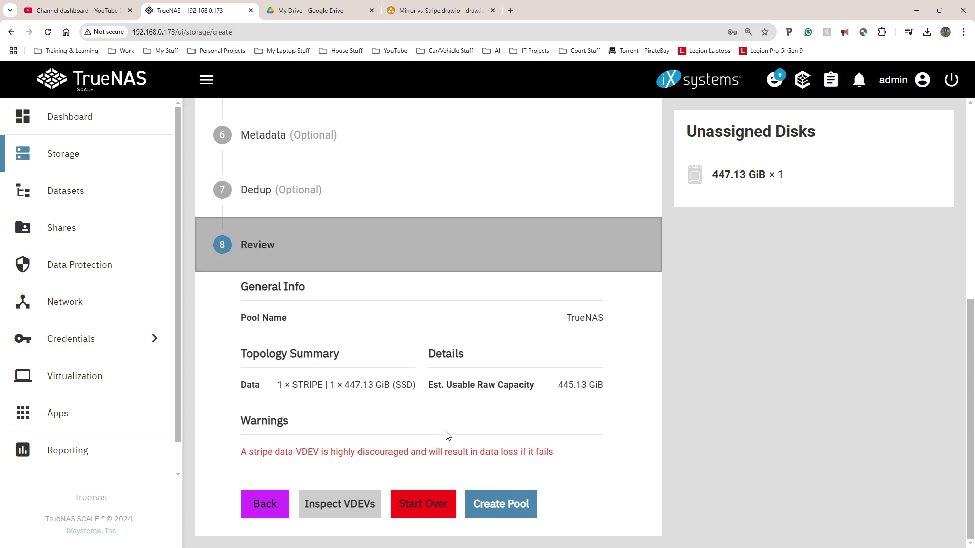
Step: Create the pool, confirming that the disk will be erased
{"action": "left_click", "coordinate": [475, 495]}
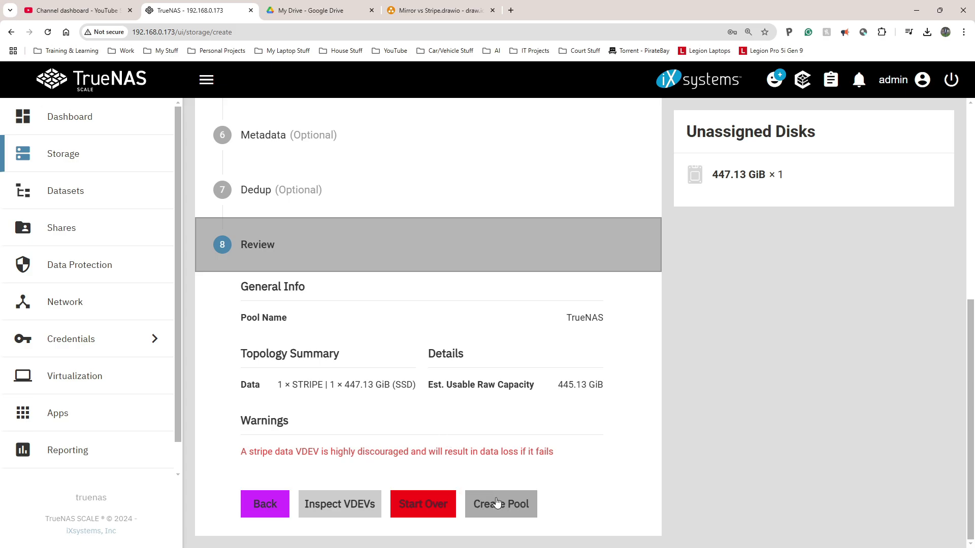
{"action": "left_click", "coordinate": [498, 505]}
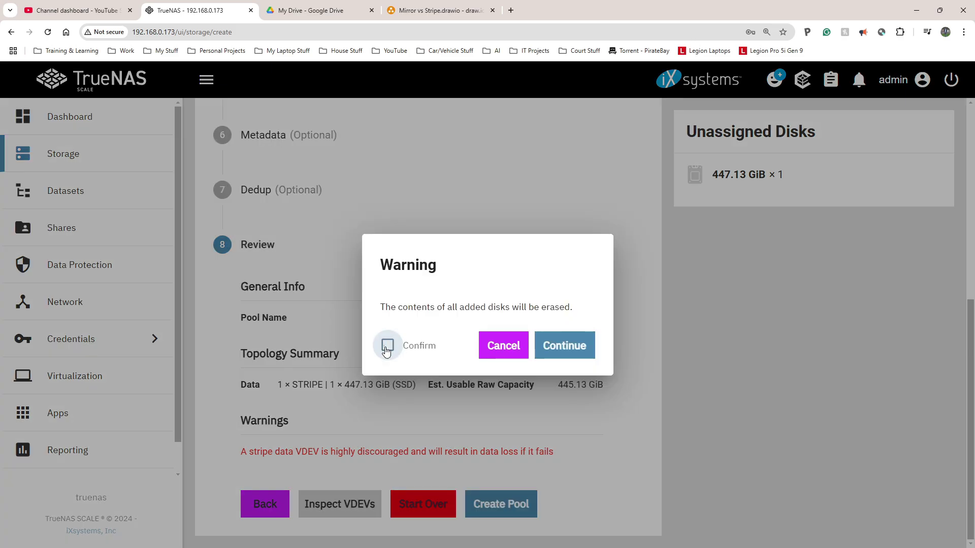
{"action": "left_click", "coordinate": [550, 348]}
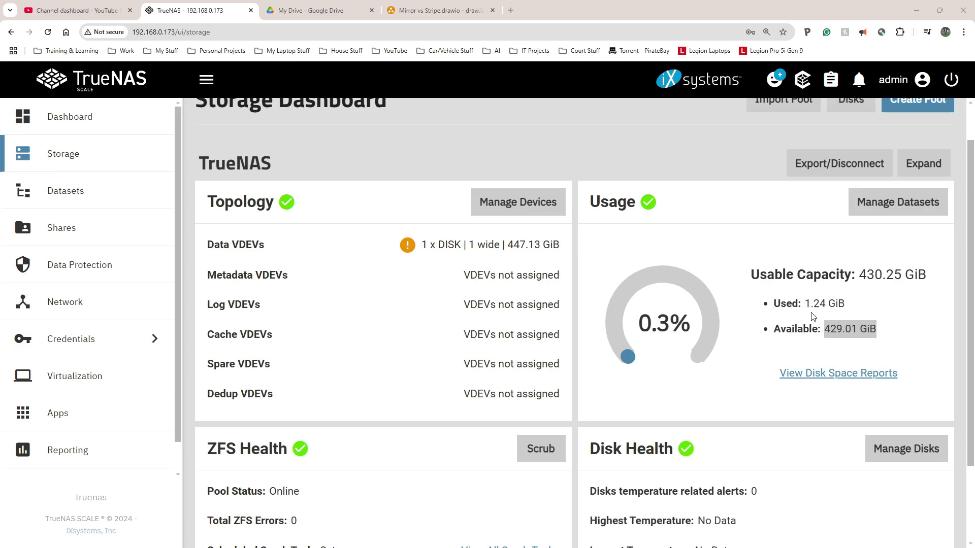
{"action": "left_click", "coordinate": [820, 332]}
{"action": "left_click_drag", "start_coordinate": [827, 329], "coordinate": [889, 333]}
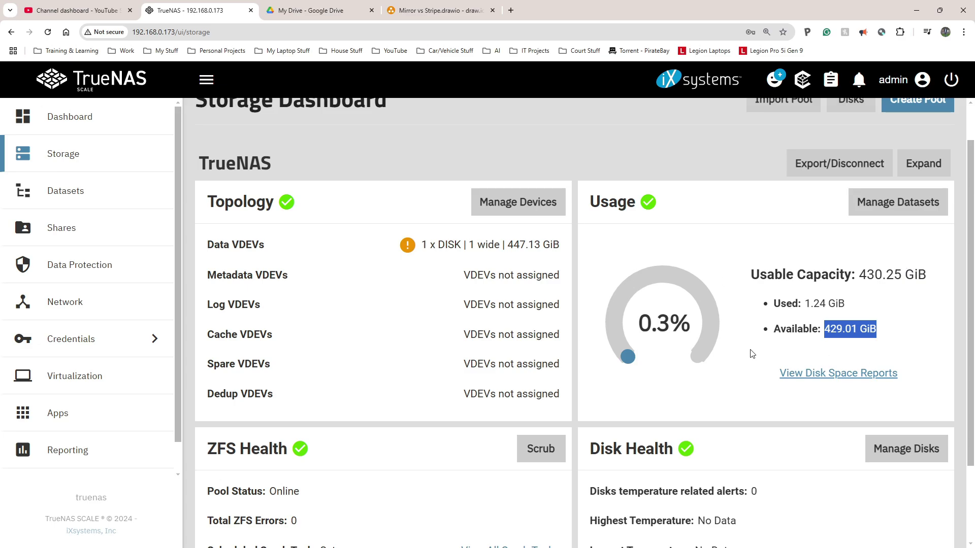
{"action": "scroll", "coordinate": [757, 345], "scroll_direction": "down", "scroll_amount": 2}
{"action": "scroll", "coordinate": [755, 343], "scroll_direction": "up", "scroll_amount": 3}
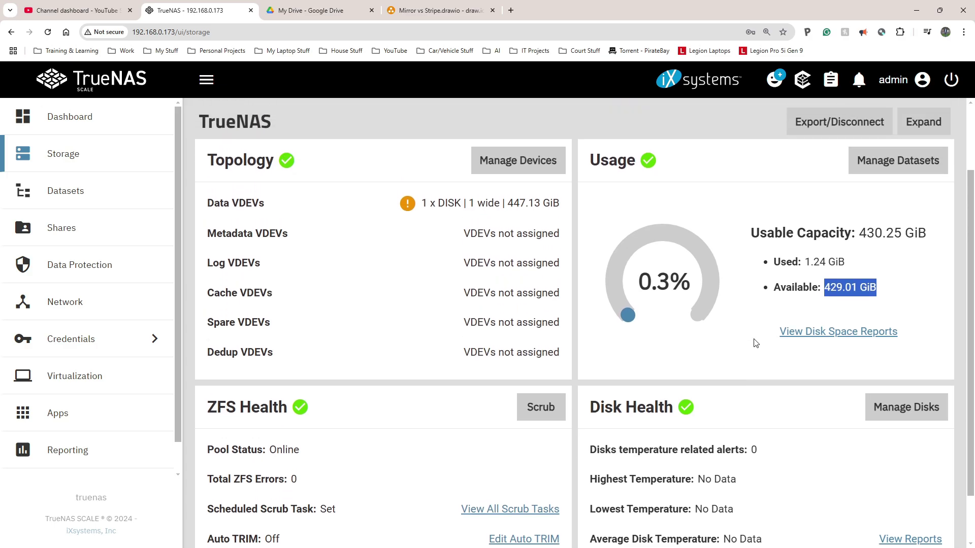
{"action": "scroll", "coordinate": [729, 332], "scroll_direction": "down", "scroll_amount": 3}
{"action": "scroll", "coordinate": [730, 331], "scroll_direction": "up", "scroll_amount": 3}
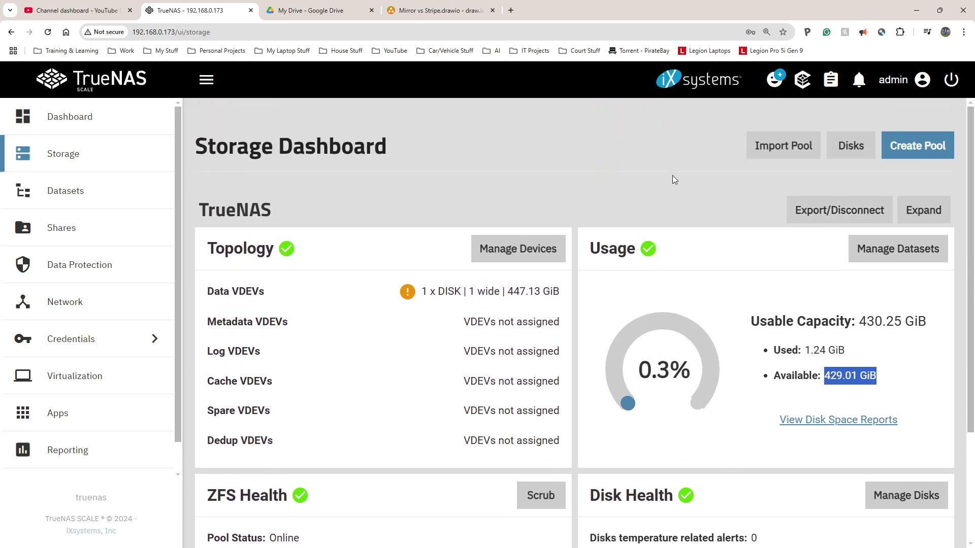
{"action": "left_click", "coordinate": [489, 163]}
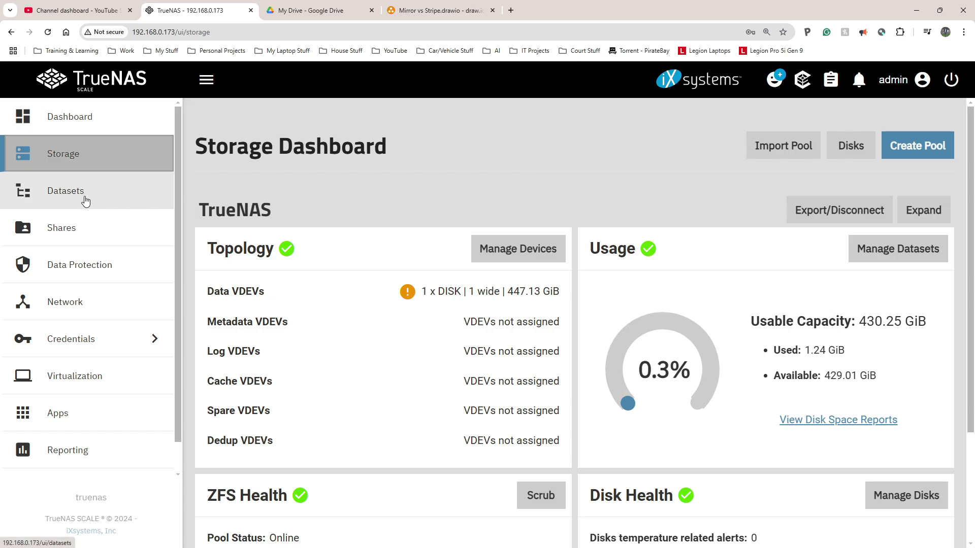
Step: From the Datasets page, add dataset TreuNASSHARE with the Generic preset under the TrueNAS pool
{"action": "left_click", "coordinate": [85, 201]}
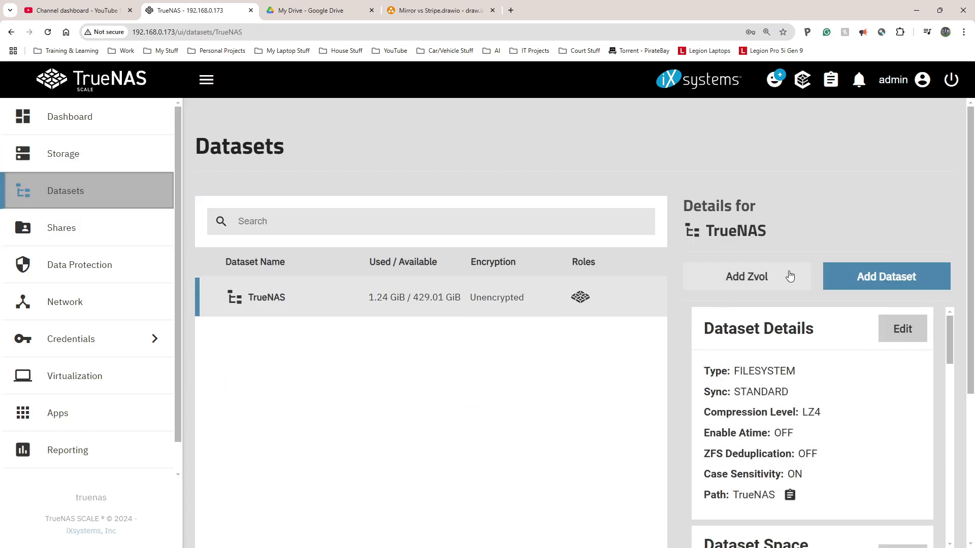
{"action": "scroll", "coordinate": [843, 280], "scroll_direction": "down", "scroll_amount": 1}
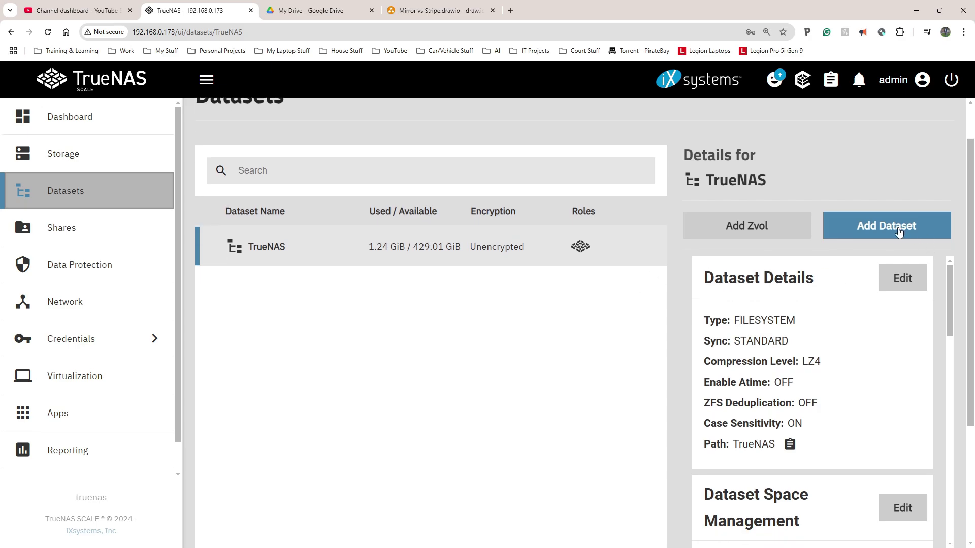
{"action": "left_click", "coordinate": [901, 230]}
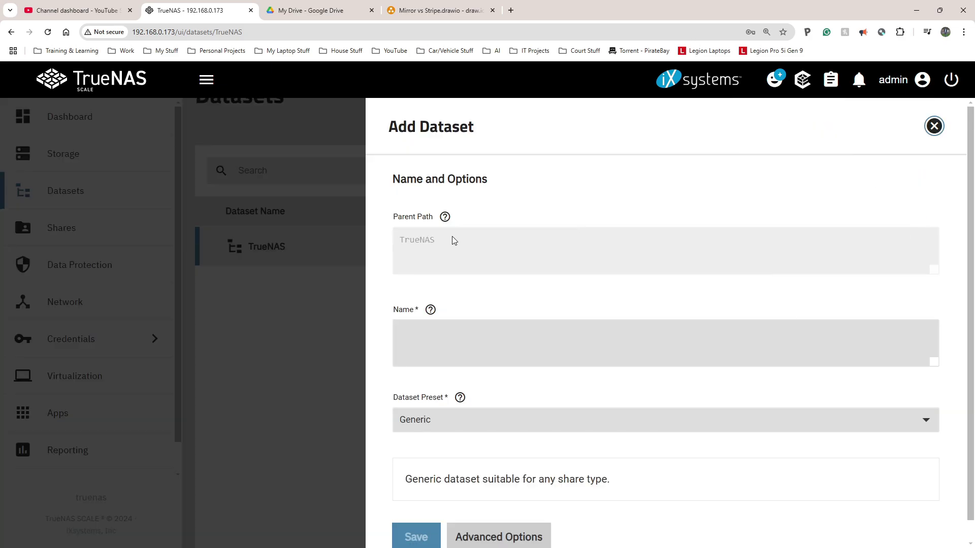
{"action": "left_click", "coordinate": [449, 333]}
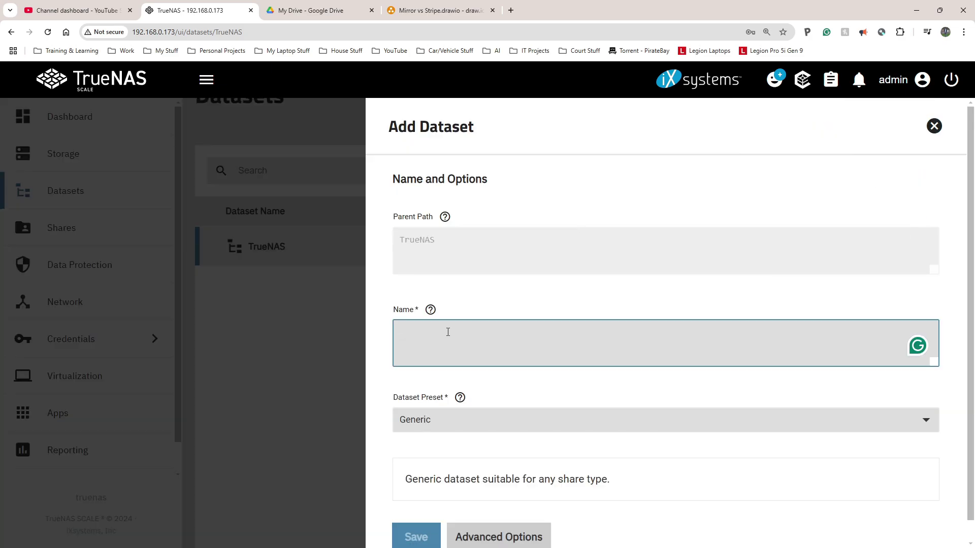
{"action": "type", "text": "TreuNAS"}
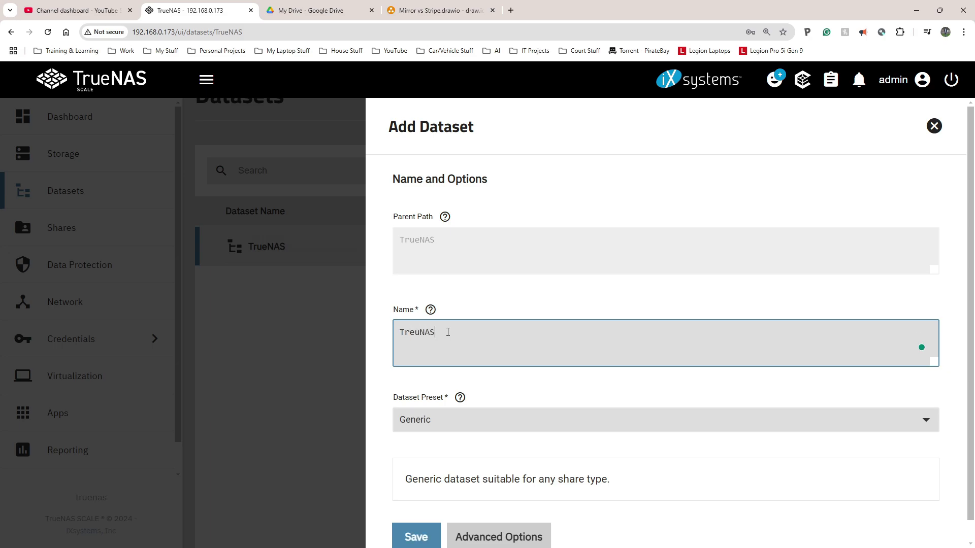
{"action": "type", "text": "SHARE"}
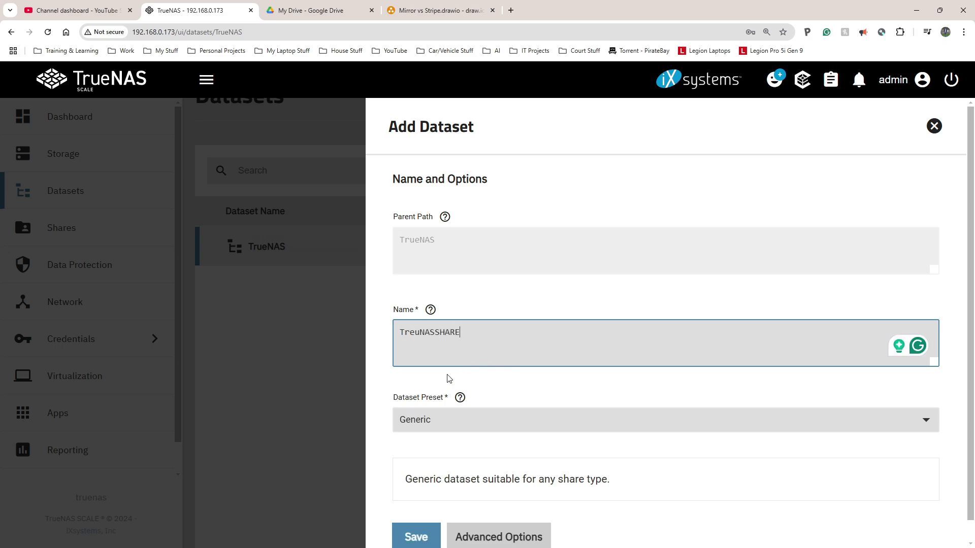
{"action": "scroll", "coordinate": [477, 454], "scroll_direction": "down", "scroll_amount": 1}
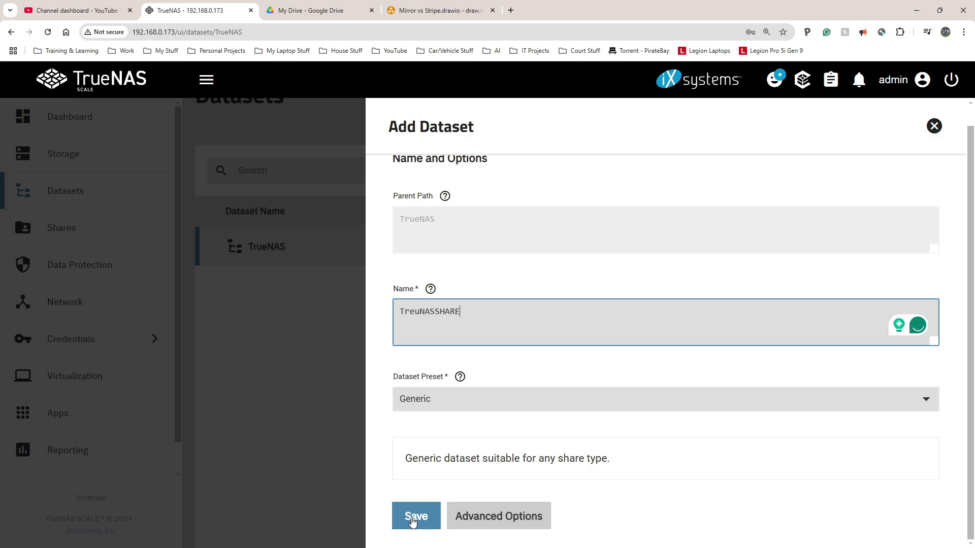
{"action": "left_click", "coordinate": [413, 519]}
{"action": "key", "text": "ctrl+minus"}
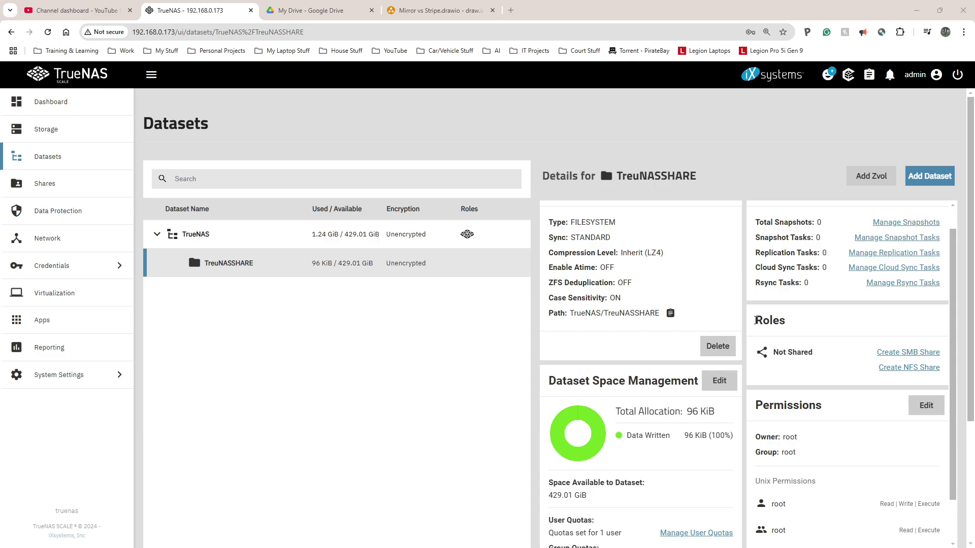
Step: Create SMB share TreuNASSHARE for path /mnt/TrueNAS/TreuNASSHARE with default settings
{"action": "left_click_drag", "start_coordinate": [757, 324], "coordinate": [778, 356]}
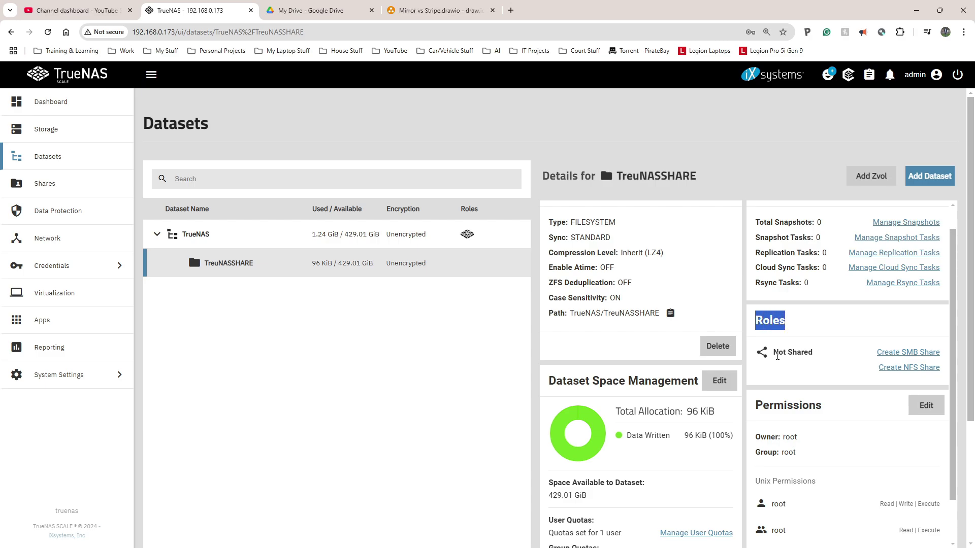
{"action": "left_click", "coordinate": [907, 354]}
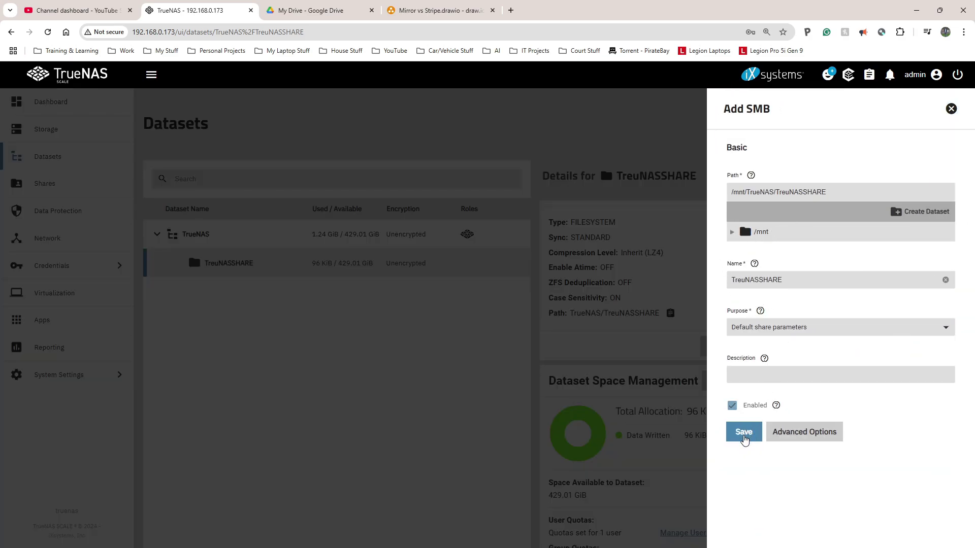
{"action": "left_click", "coordinate": [744, 438]}
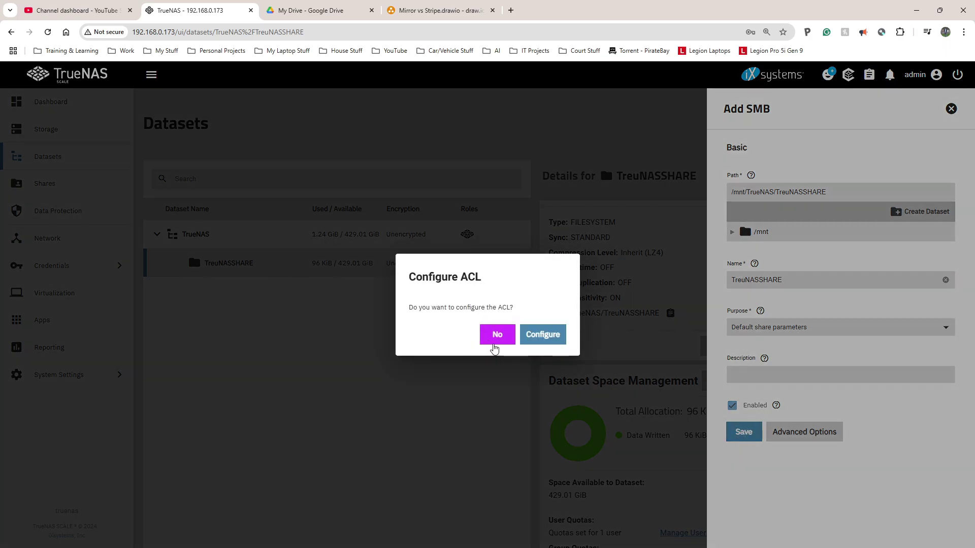
Step: Save the default access control list for TreuNASSHARE and search the page for 'share'
{"action": "left_click", "coordinate": [497, 345]}
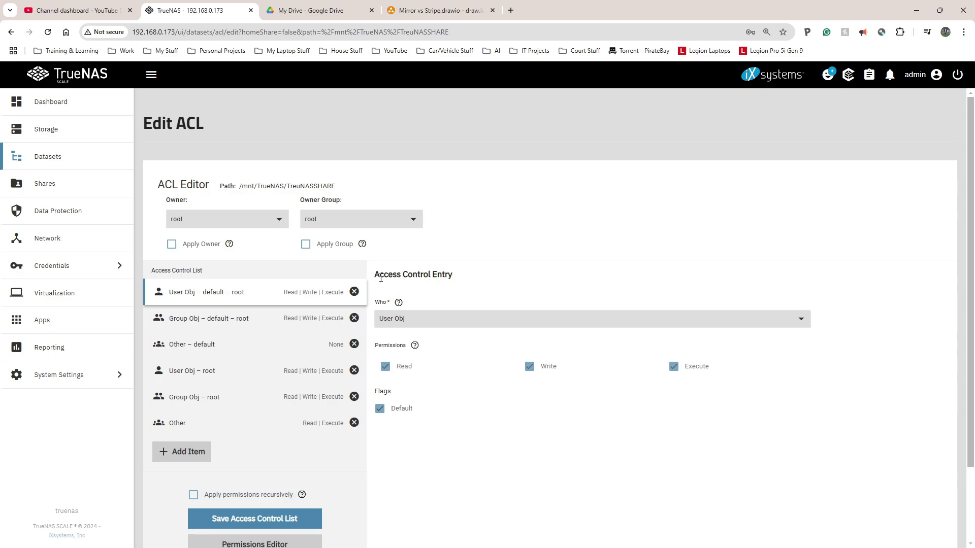
{"action": "scroll", "coordinate": [414, 377], "scroll_direction": "down", "scroll_amount": 2}
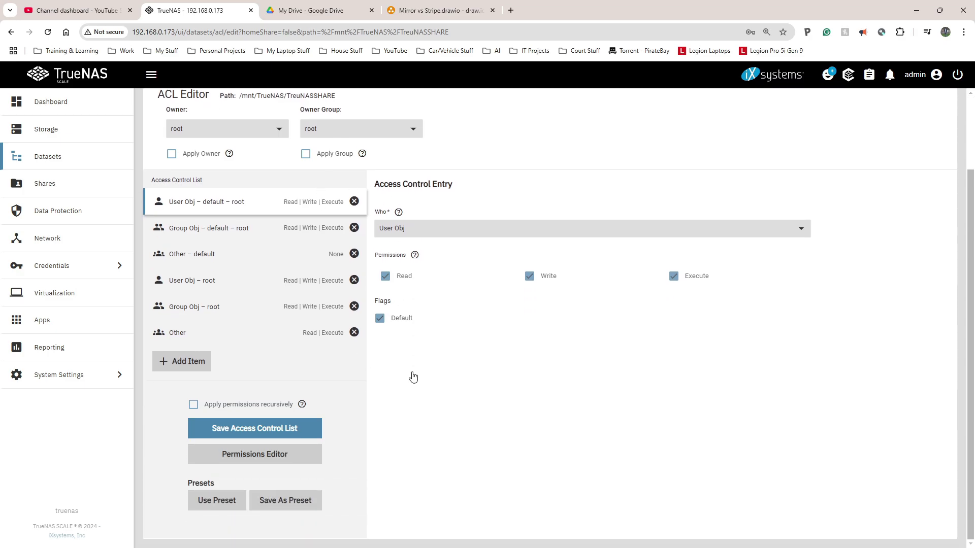
{"action": "left_click", "coordinate": [275, 434]}
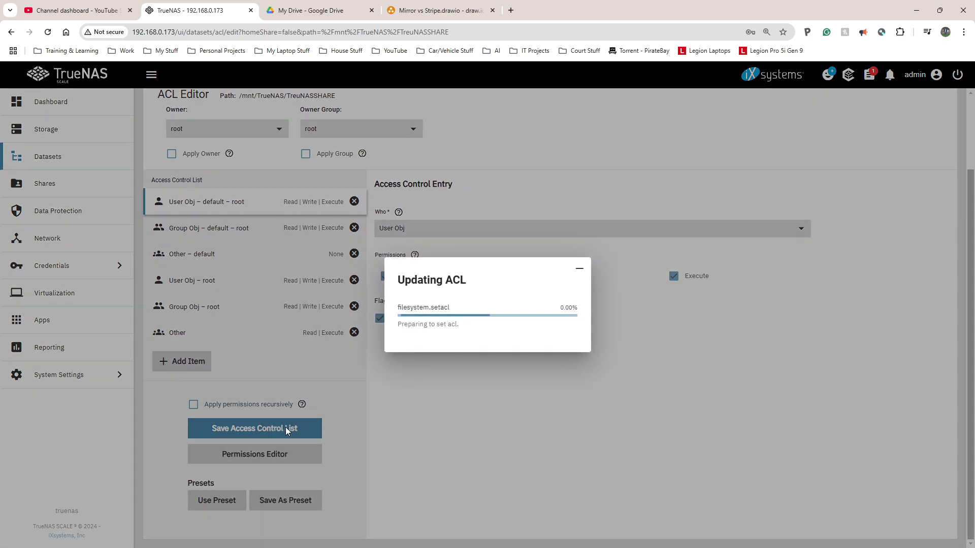
{"action": "key", "text": "ctrl+f"}
{"action": "type", "text": "share"}
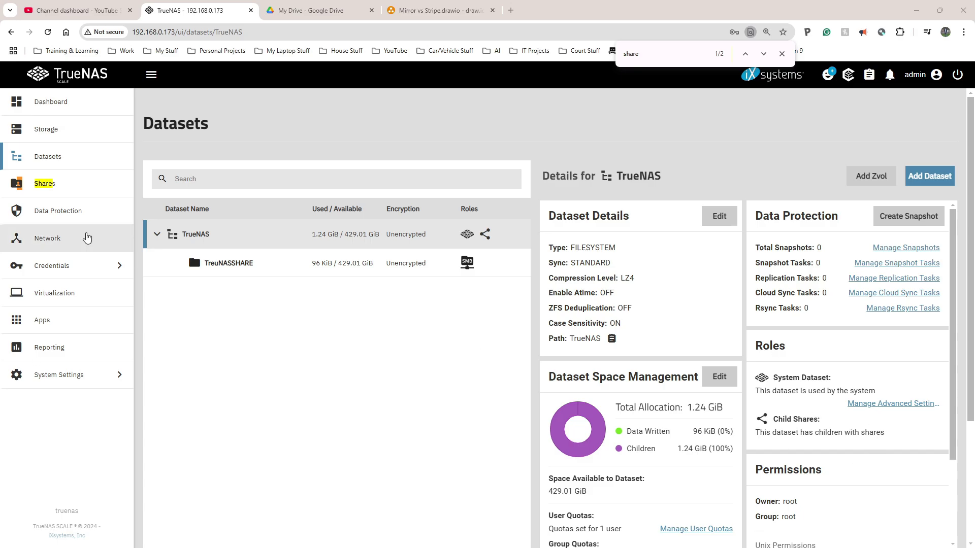
Step: Add a UNIX (NFS) share with path /mnt/TrueNAS and save it
{"action": "left_click", "coordinate": [53, 195]}
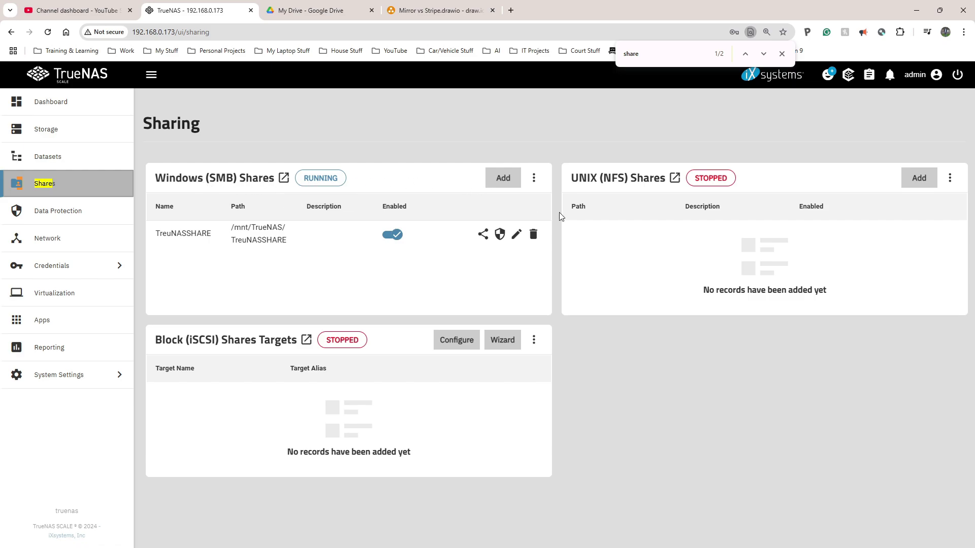
{"action": "left_click", "coordinate": [915, 179]}
{"action": "key", "text": "Escape"}
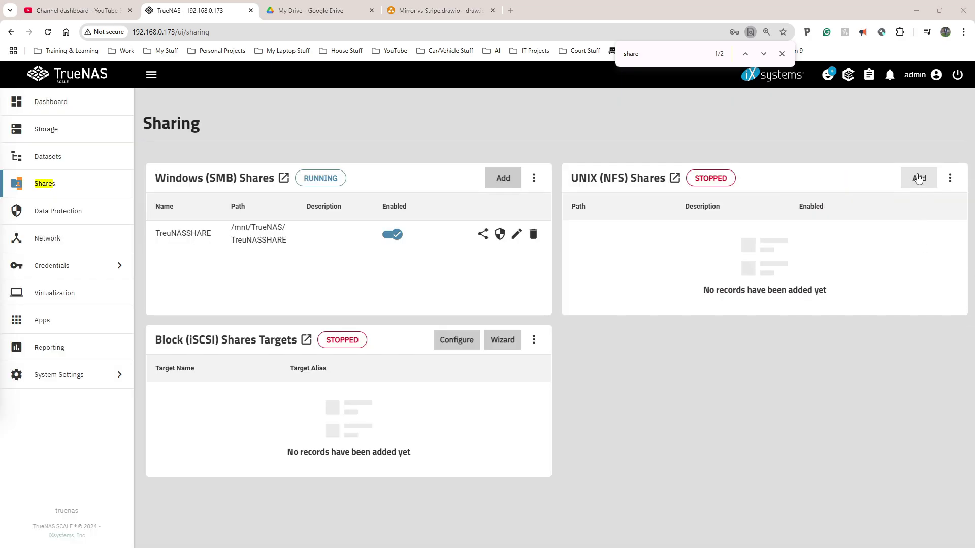
{"action": "left_click", "coordinate": [918, 178]}
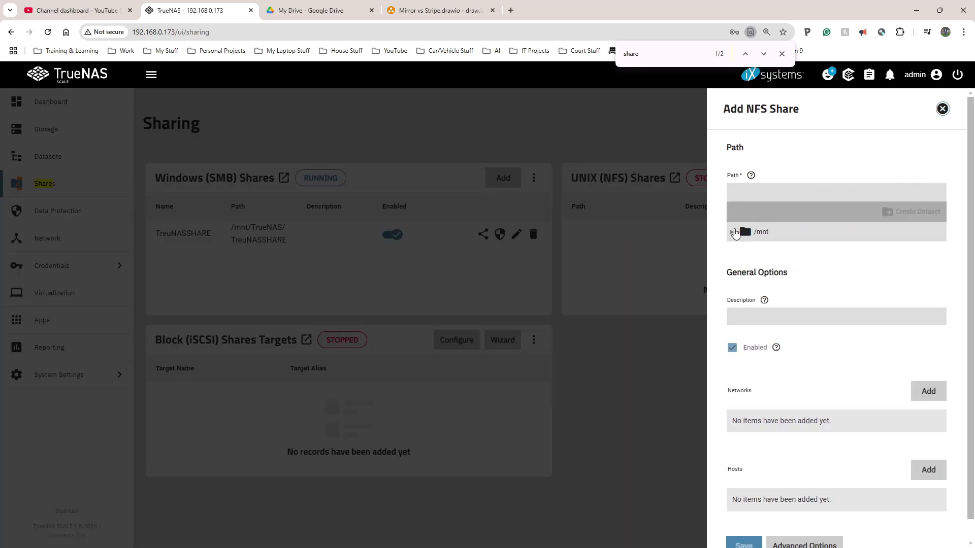
{"action": "left_click", "coordinate": [733, 235]}
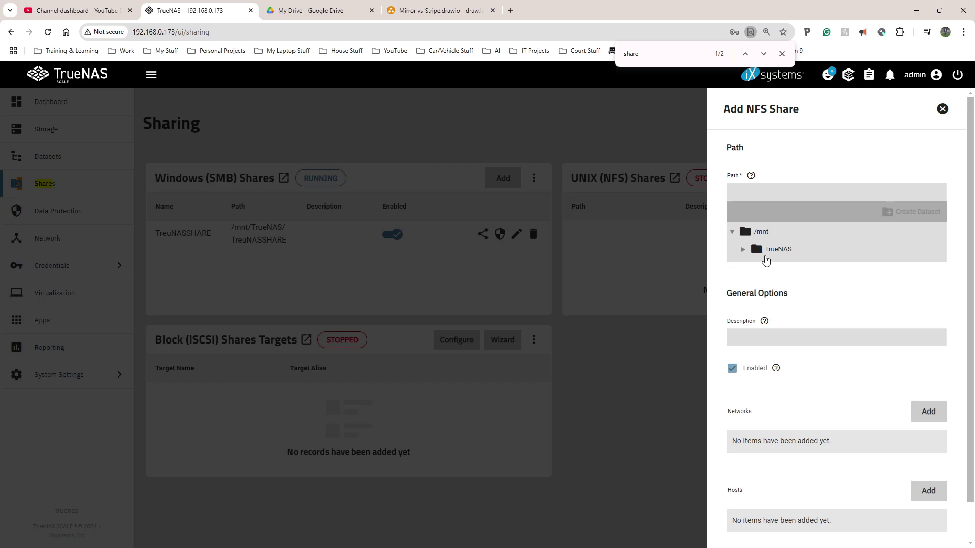
{"action": "left_click", "coordinate": [767, 251]}
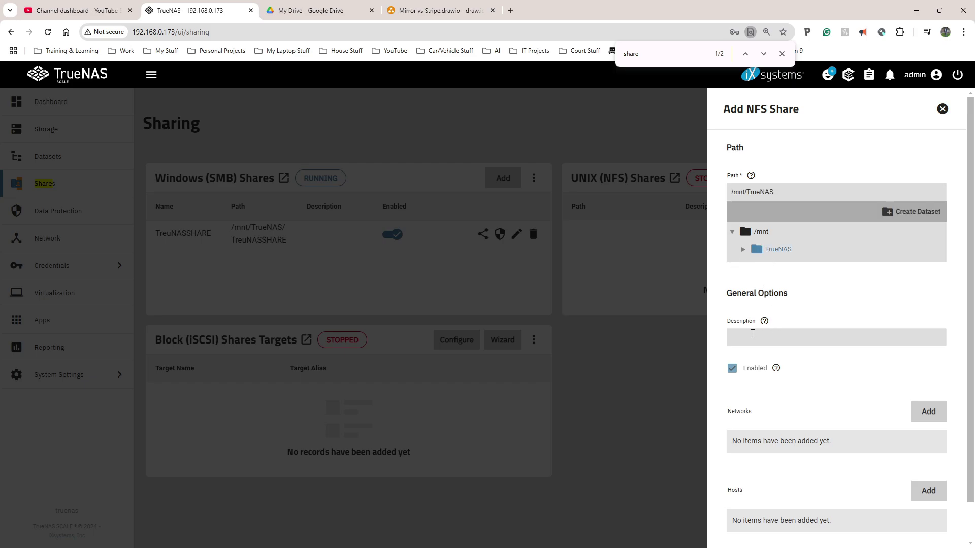
{"action": "left_click", "coordinate": [769, 336]}
{"action": "scroll", "coordinate": [816, 287], "scroll_direction": "down", "scroll_amount": 1}
{"action": "scroll", "coordinate": [772, 241], "scroll_direction": "up", "scroll_amount": 1}
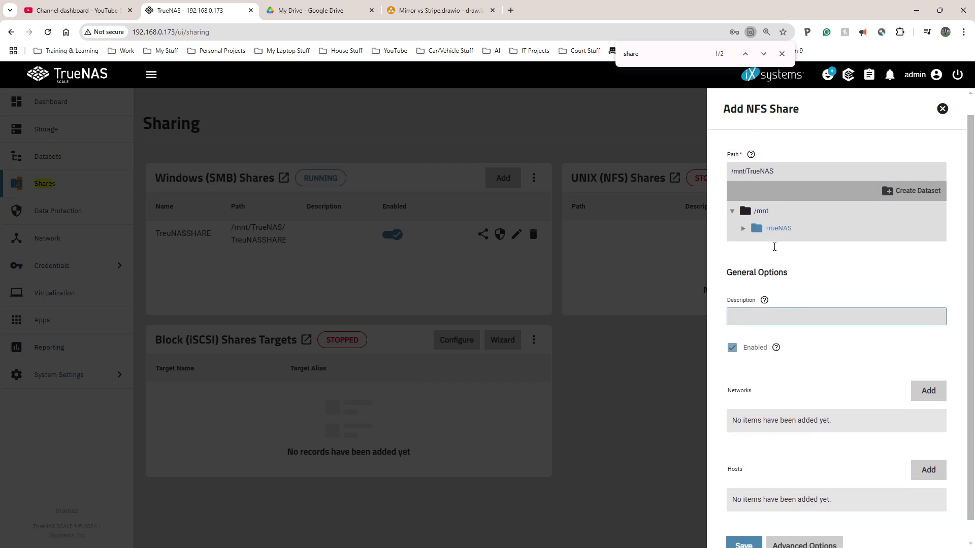
{"action": "scroll", "coordinate": [781, 278], "scroll_direction": "down", "scroll_amount": 1}
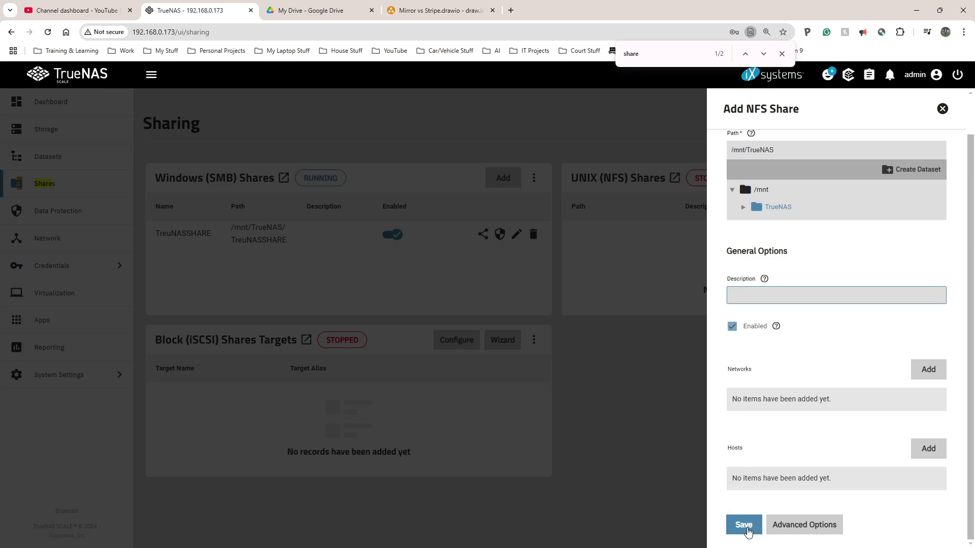
{"action": "left_click", "coordinate": [744, 531]}
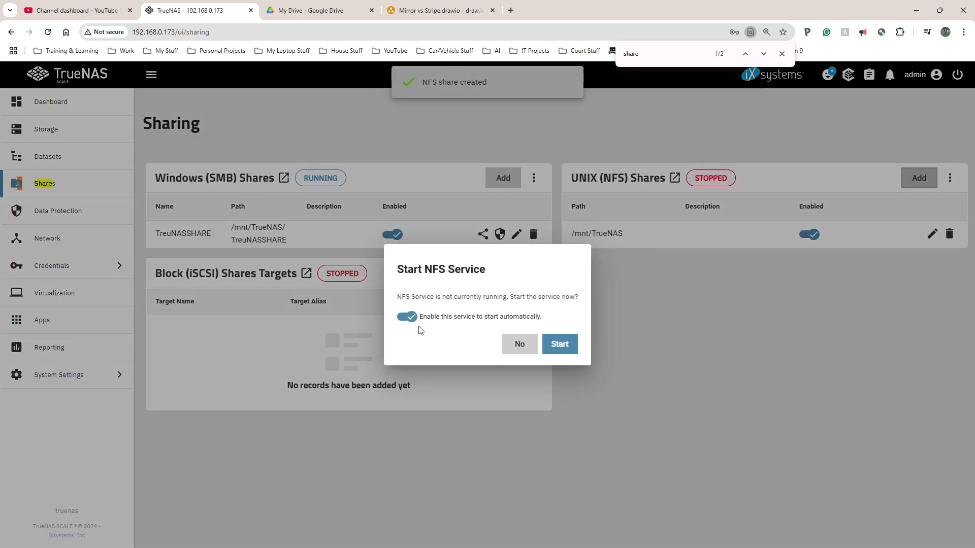
Step: Start the NFS service with auto-start, reload the Storage page, and open File Explorer
{"action": "left_click", "coordinate": [559, 344]}
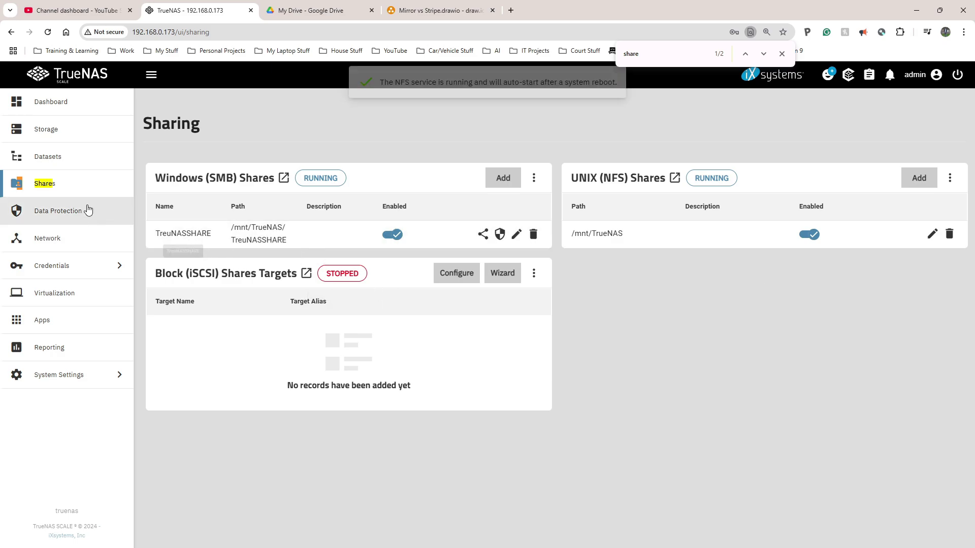
{"action": "left_click", "coordinate": [48, 133]}
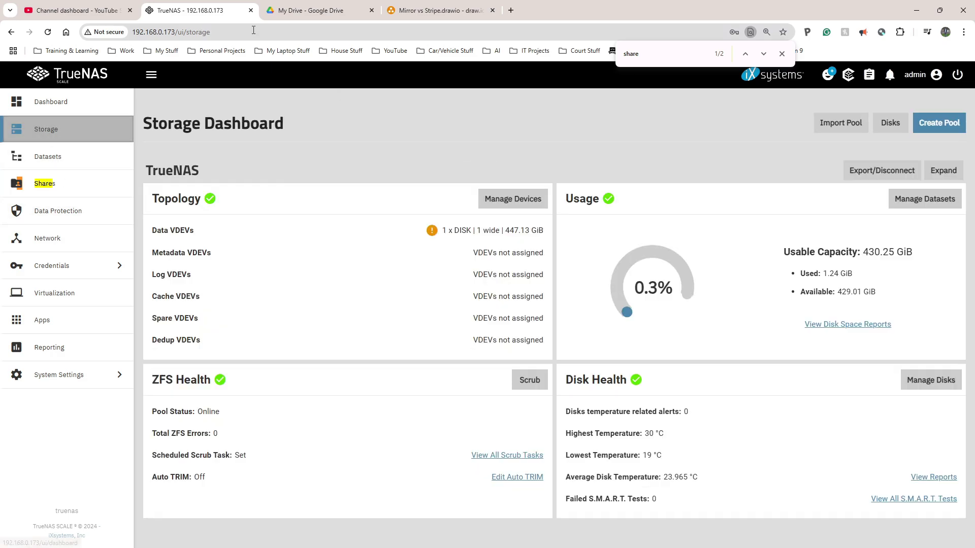
{"action": "left_click", "coordinate": [251, 32]}
{"action": "key", "text": "Return"}
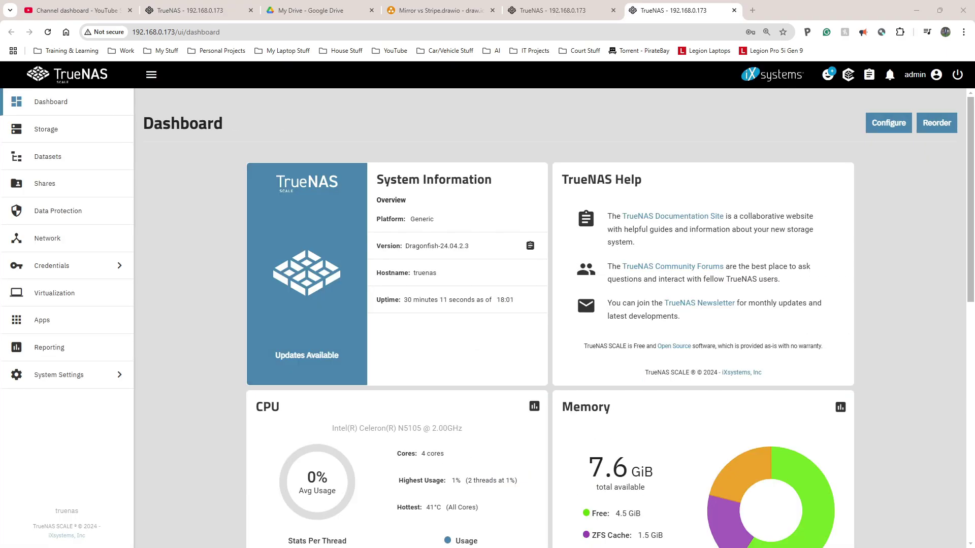
{"action": "key", "text": "super+e"}
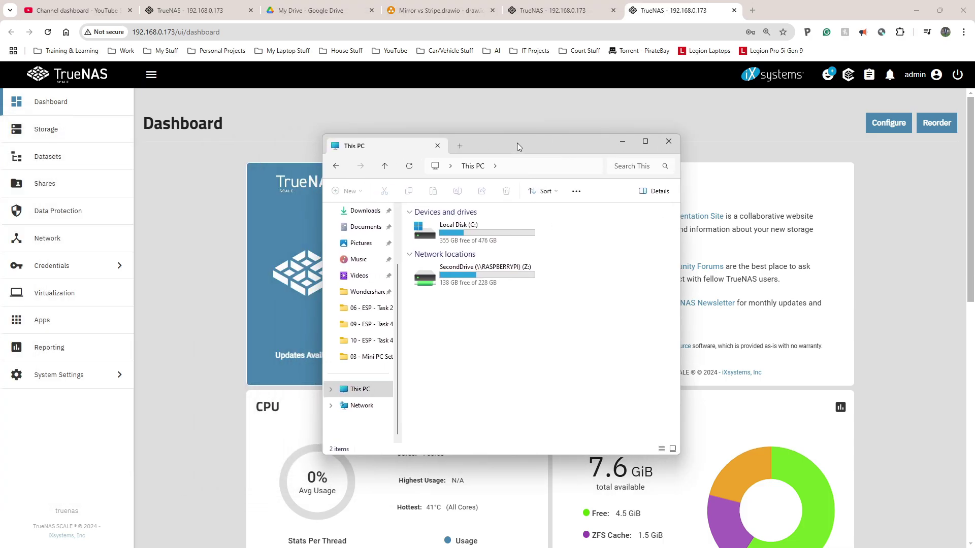
Step: Try opening \\192.168.0.173 in Explorer, cancel the credentials prompt, and close Explorer
{"action": "left_click", "coordinate": [520, 165]}
{"action": "type", "text": "\\"}
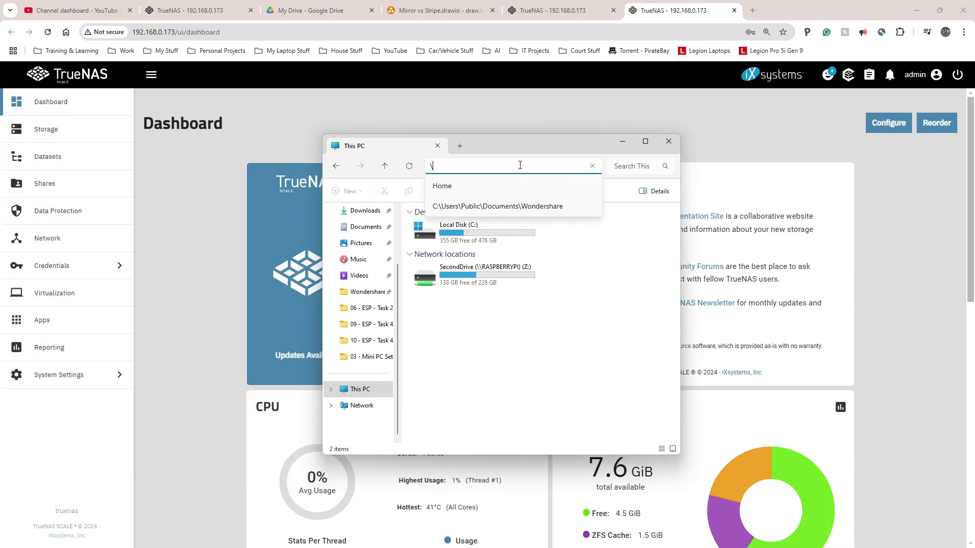
{"action": "type", "text": "\\"}
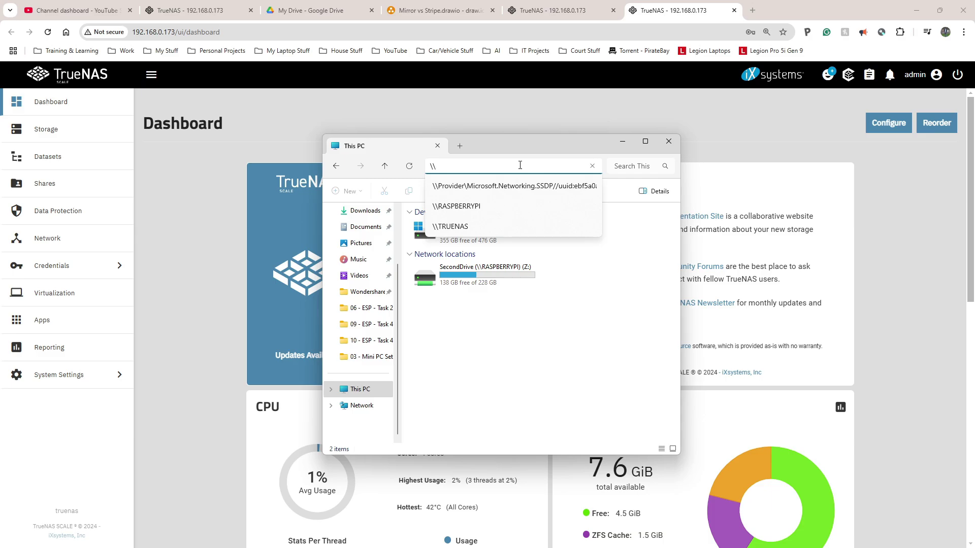
{"action": "type", "text": "192.168."}
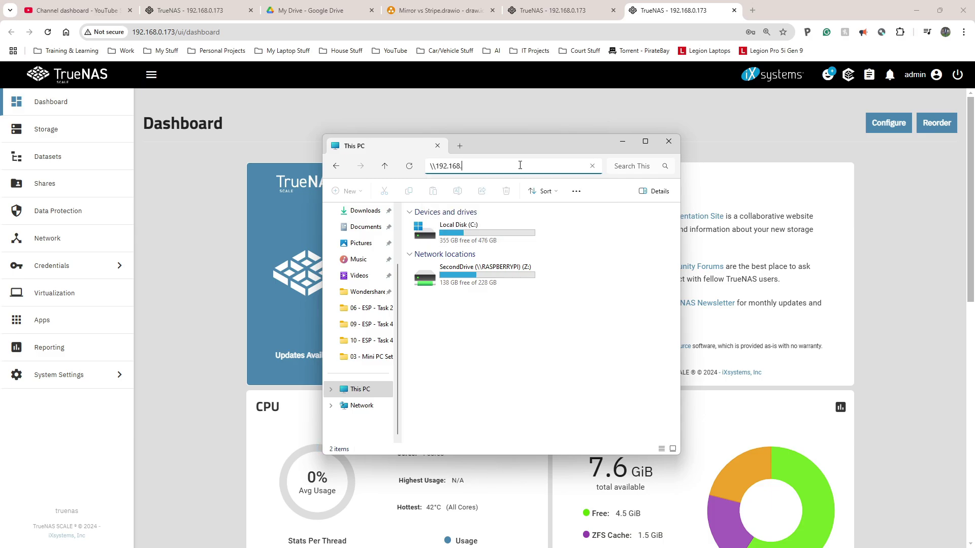
{"action": "type", "text": "0.173"}
{"action": "key", "text": "Return"}
{"action": "type", "text": "admin"}
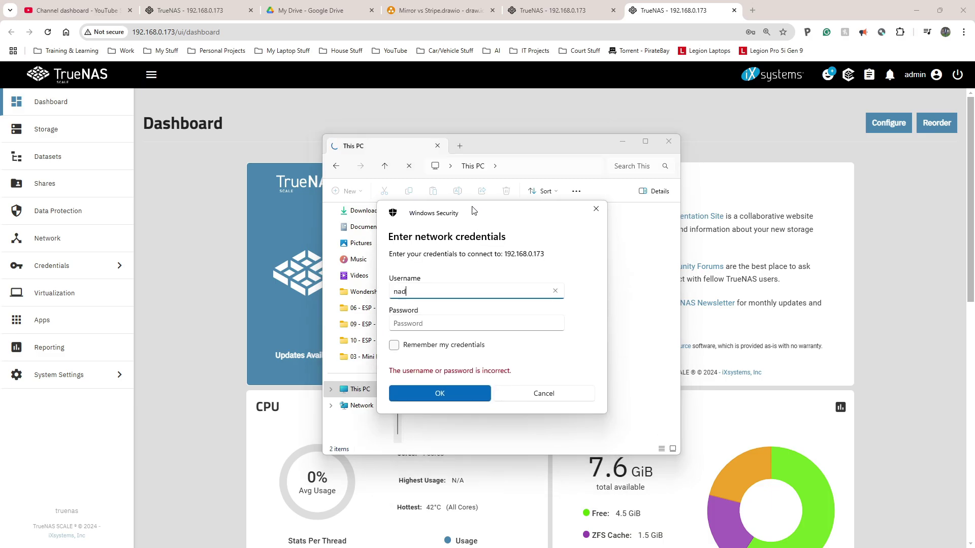
{"action": "key", "text": "Tab"}
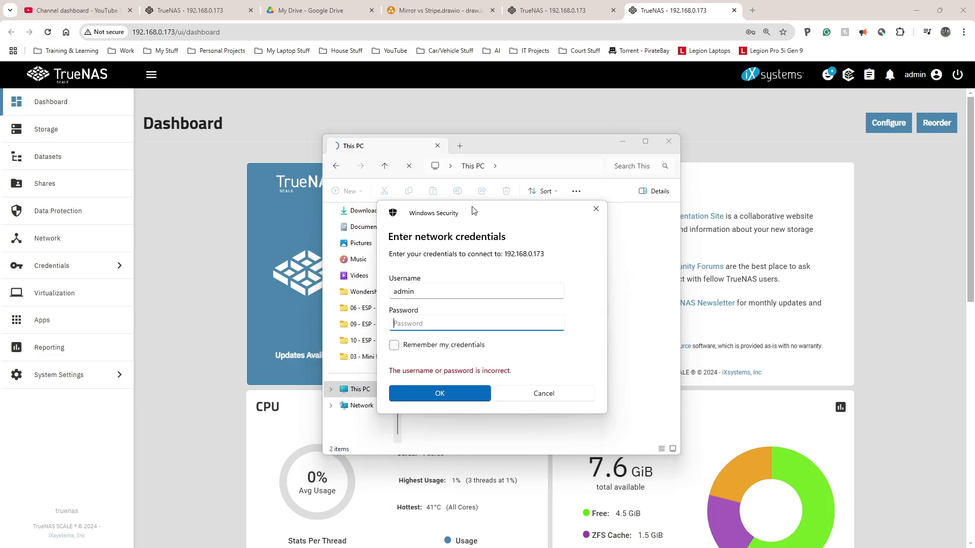
{"action": "left_click", "coordinate": [525, 394]}
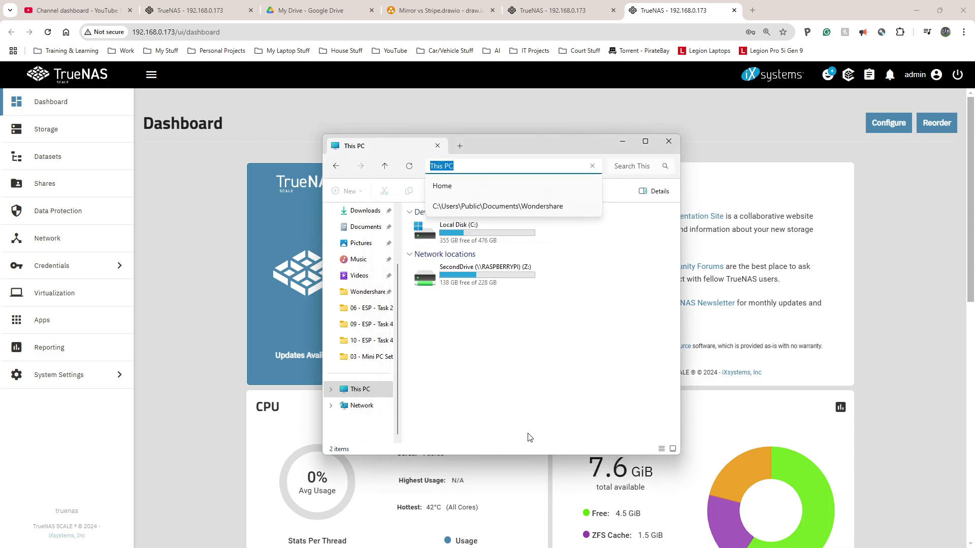
{"action": "left_click", "coordinate": [544, 291]}
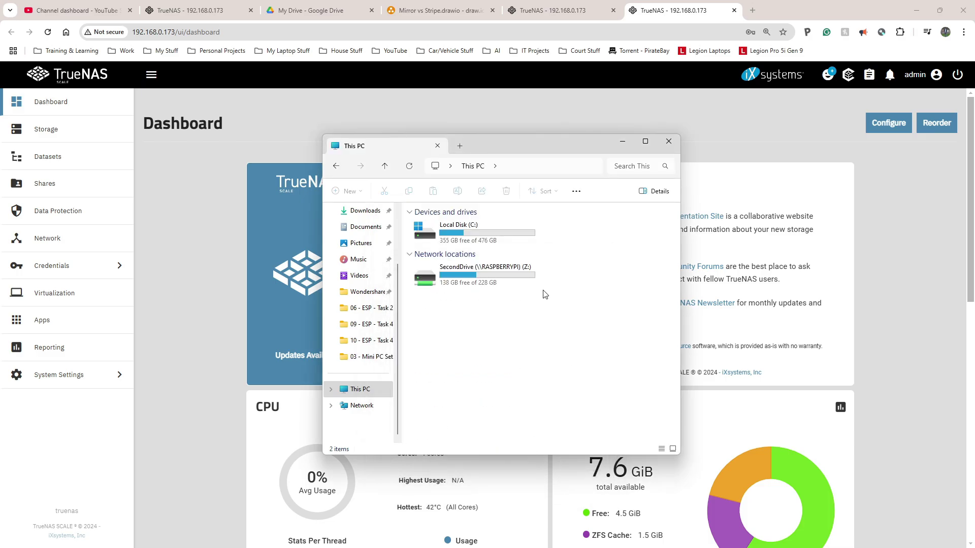
{"action": "key", "text": "alt+Tab"}
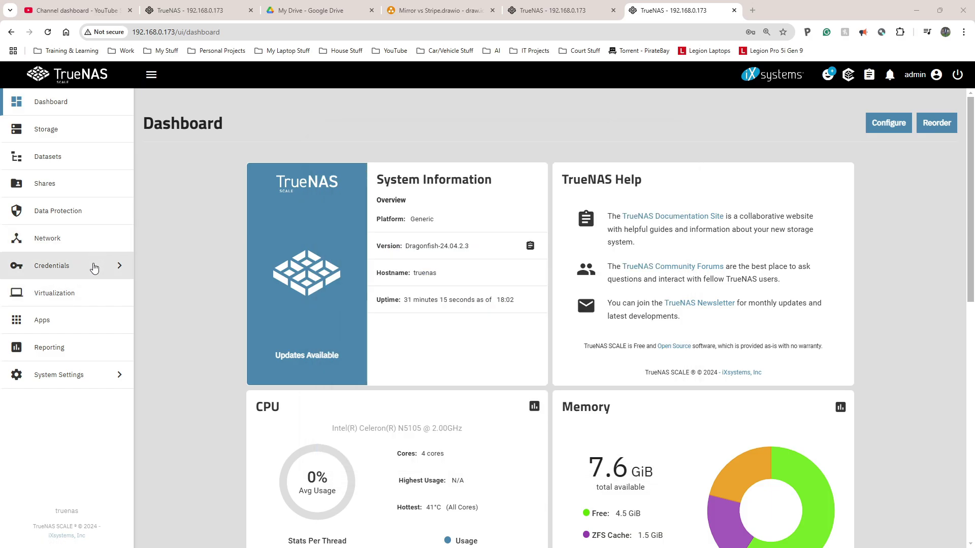
Step: From Credentials > Users, start a new user with a full name and username admin2
{"action": "left_click", "coordinate": [96, 264]}
{"action": "left_click", "coordinate": [155, 105]}
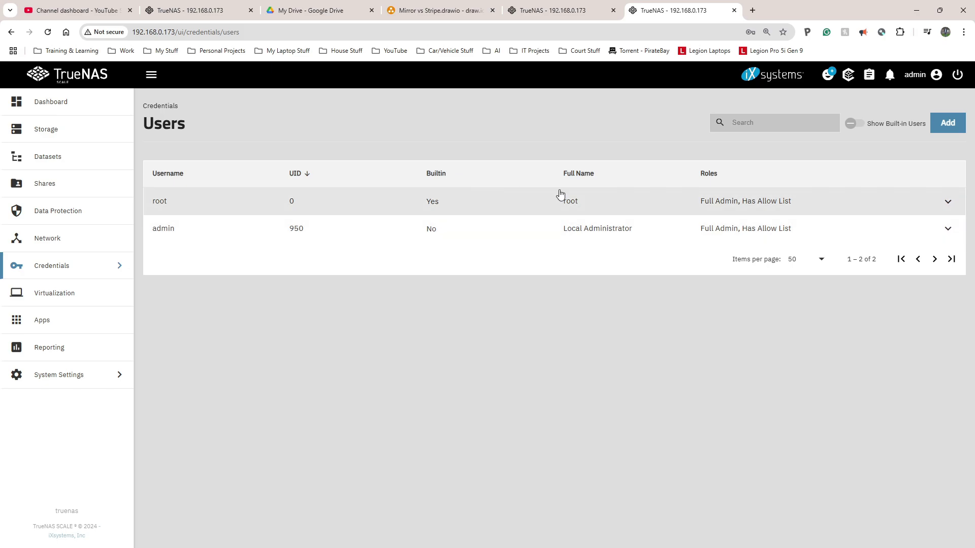
{"action": "left_click", "coordinate": [949, 120]}
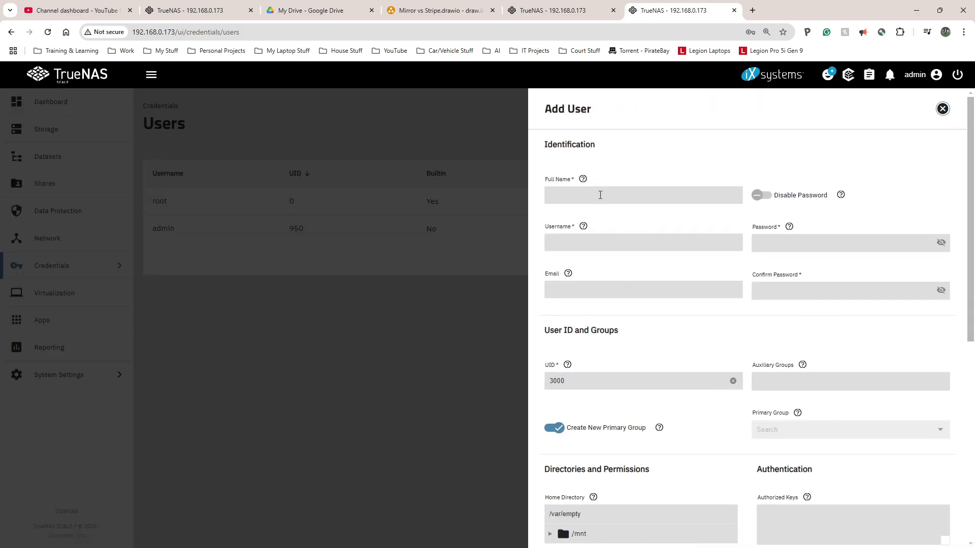
{"action": "left_click", "coordinate": [600, 195]}
{"action": "left_click", "coordinate": [586, 243]}
{"action": "type", "text": "ad"}
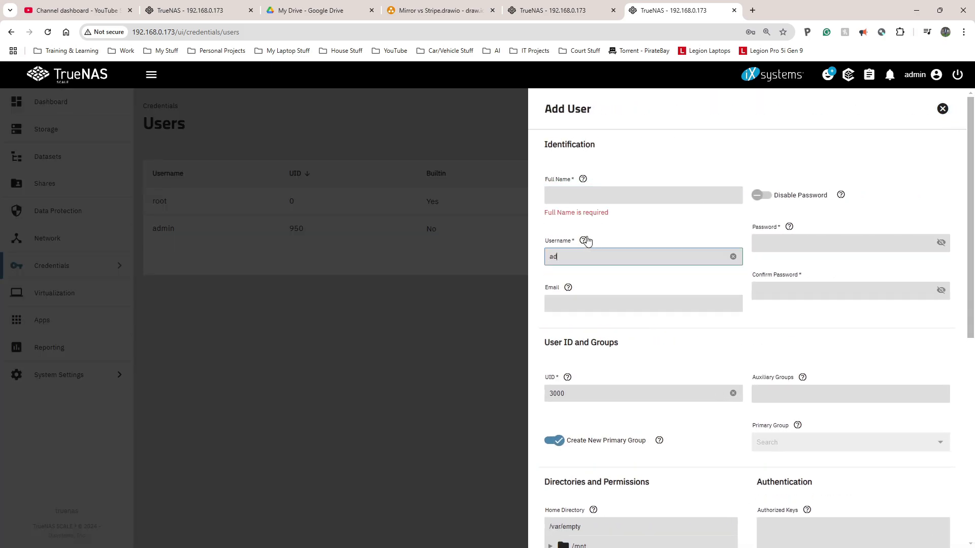
{"action": "type", "text": "min2"}
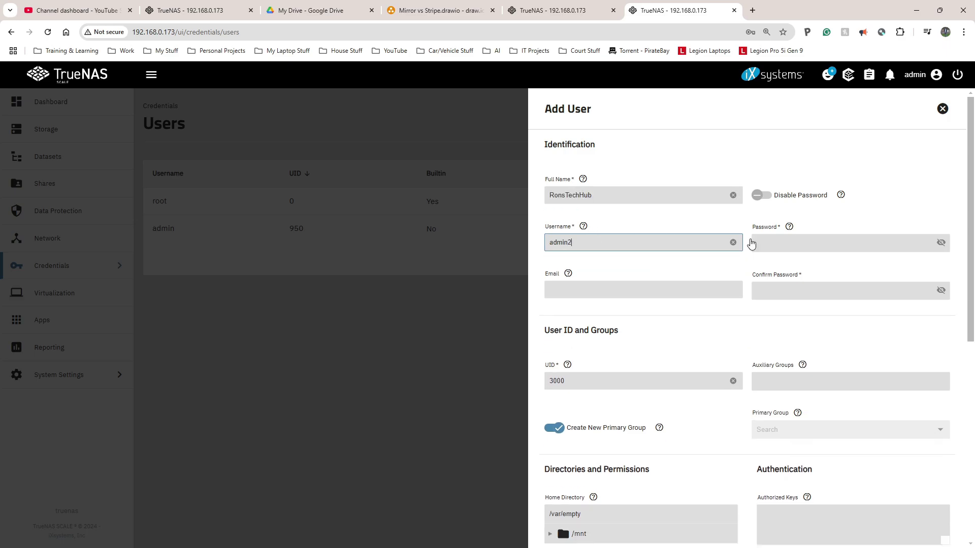
Step: Paste the password into both password fields, review the entries, and save the user
{"action": "left_click", "coordinate": [814, 237]}
{"action": "key", "text": "ctrl+v"}
{"action": "key", "text": "Tab"}
{"action": "key", "text": "ctrl+v"}
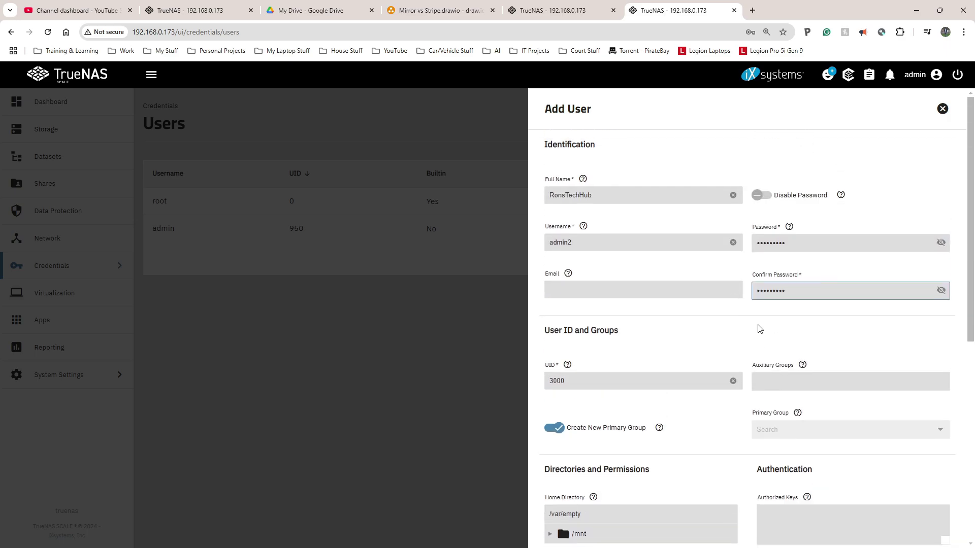
{"action": "left_click_drag", "start_coordinate": [598, 195], "coordinate": [542, 197]}
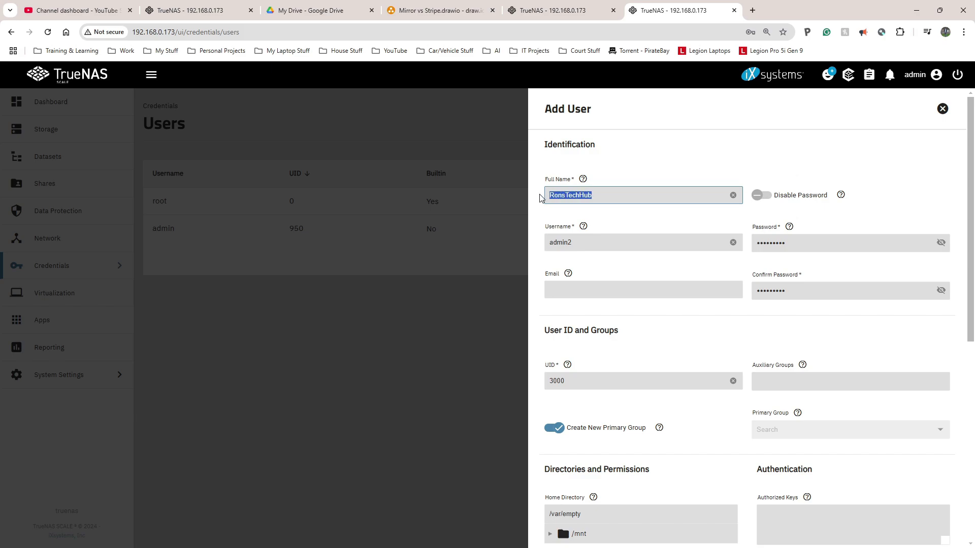
{"action": "left_click_drag", "start_coordinate": [575, 249], "coordinate": [539, 246]}
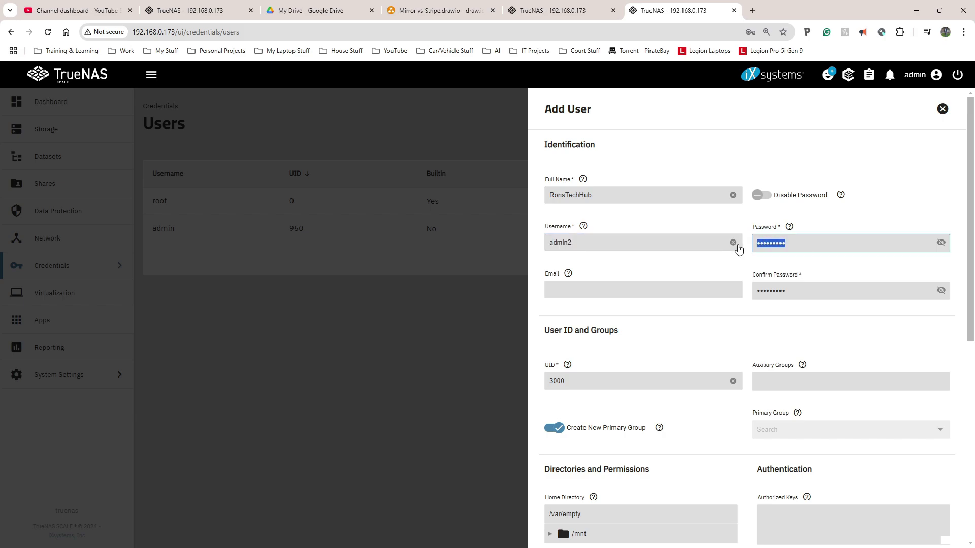
{"action": "key", "text": "Tab"}
{"action": "key", "text": "Tab"}
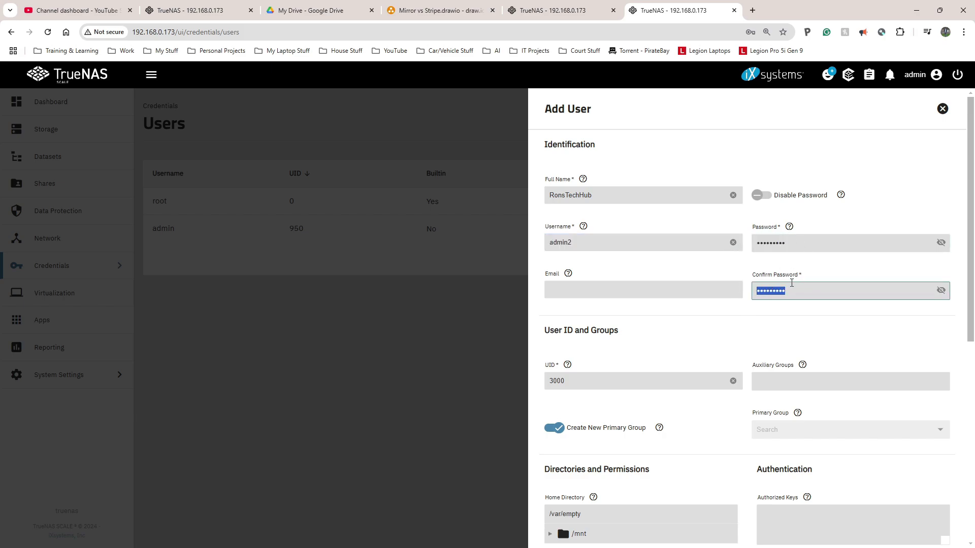
{"action": "scroll", "coordinate": [791, 283], "scroll_direction": "down", "scroll_amount": 7}
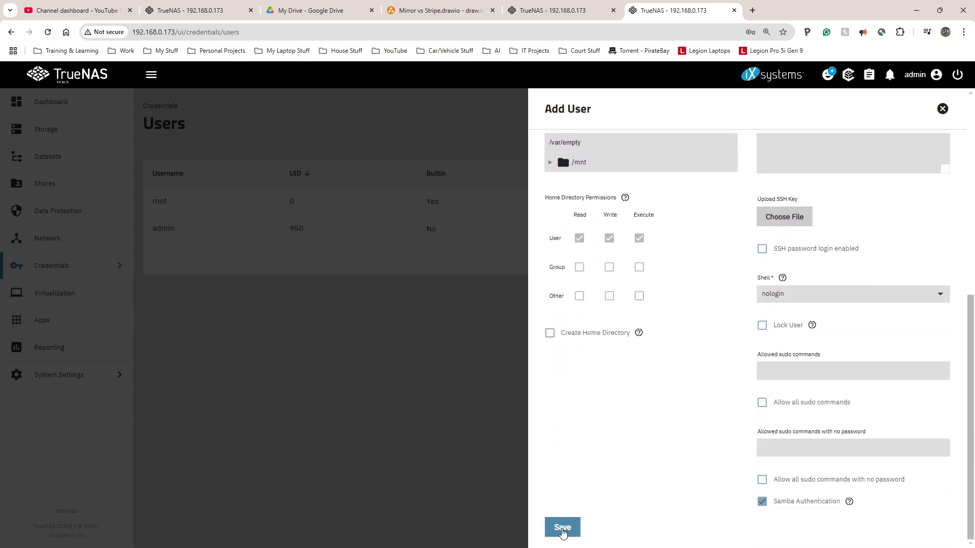
{"action": "left_click", "coordinate": [563, 529]}
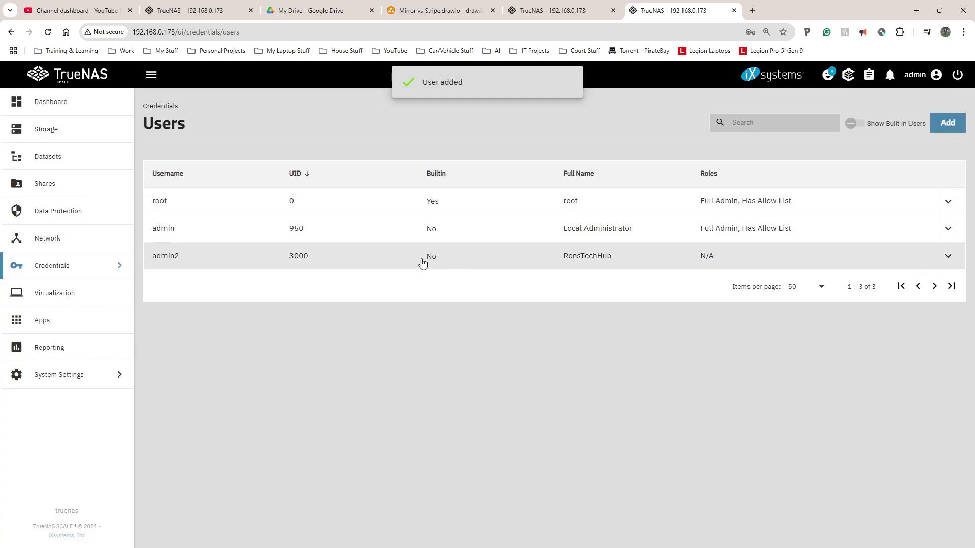
Step: Open File Explorer and go to the NAS at \\192.168.0.173
{"action": "left_click", "coordinate": [472, 261]}
{"action": "key", "text": "super+e"}
{"action": "left_click", "coordinate": [526, 166]}
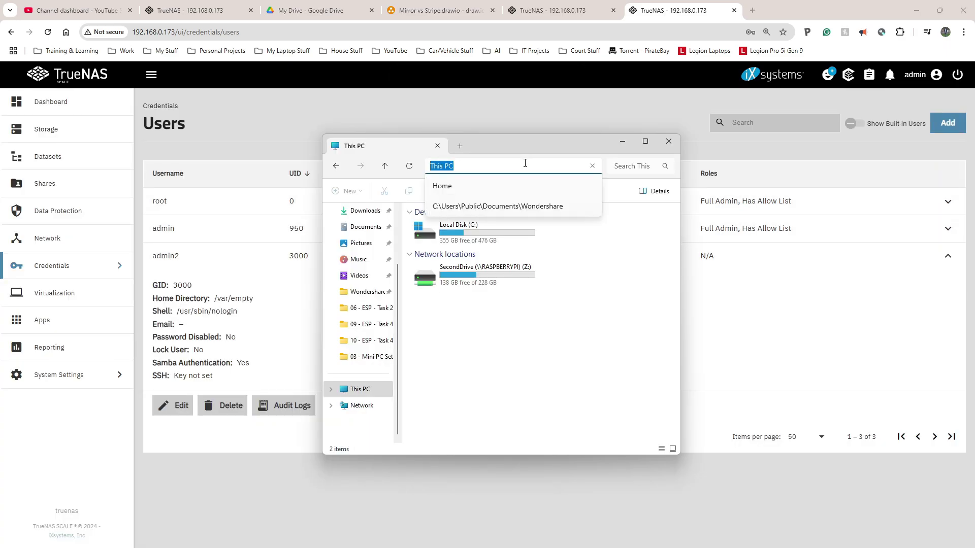
{"action": "type", "text": "\\"}
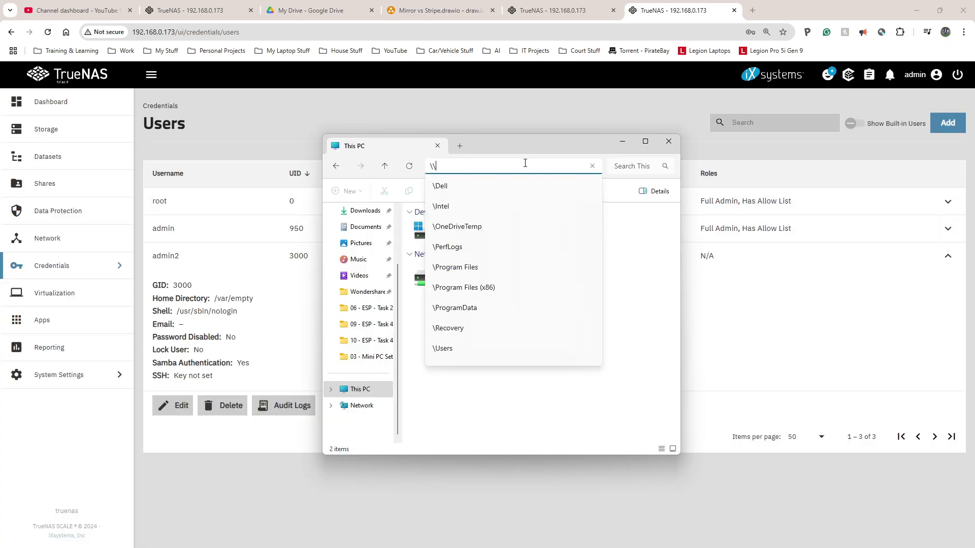
{"action": "type", "text": "192.168.0.173"}
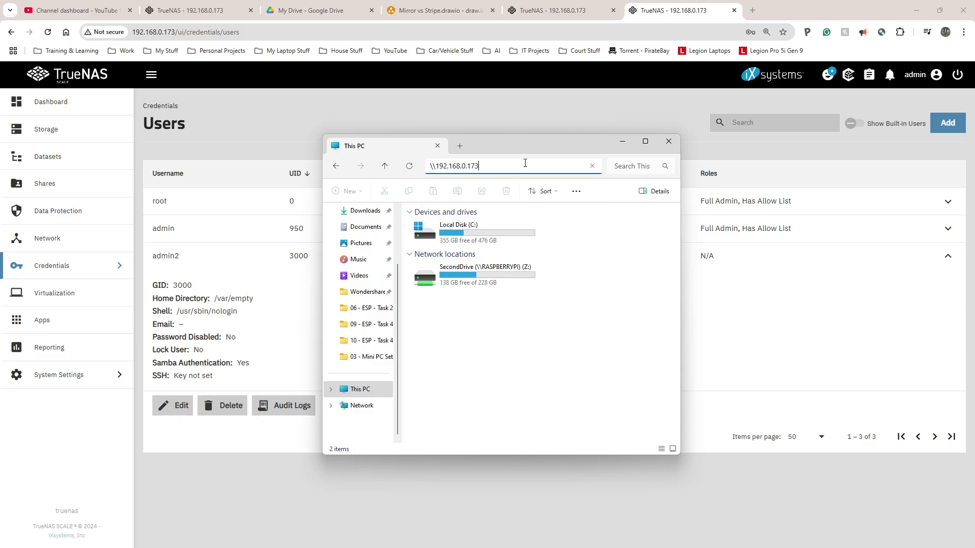
{"action": "key", "text": "Return"}
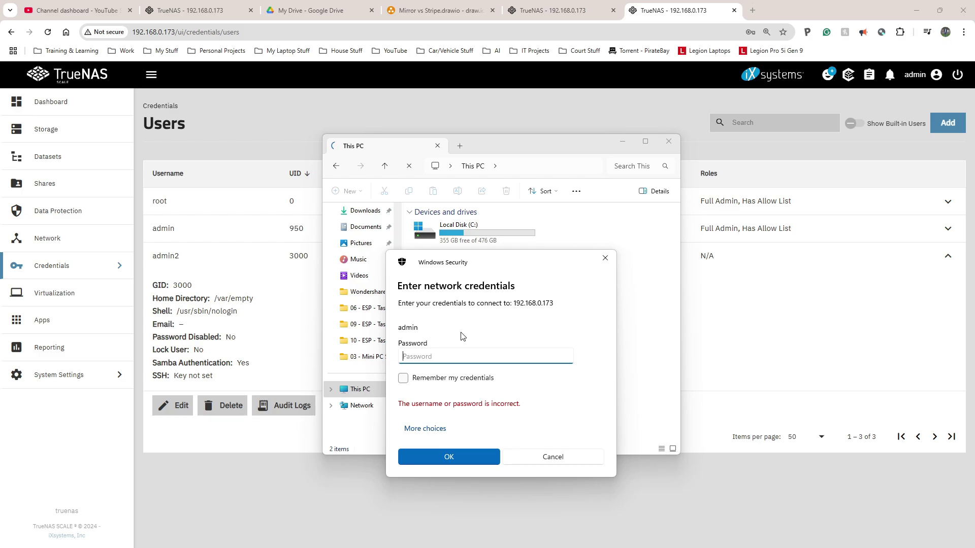
Step: Sign in with a different account as admin2 with its password
{"action": "left_click", "coordinate": [425, 429]}
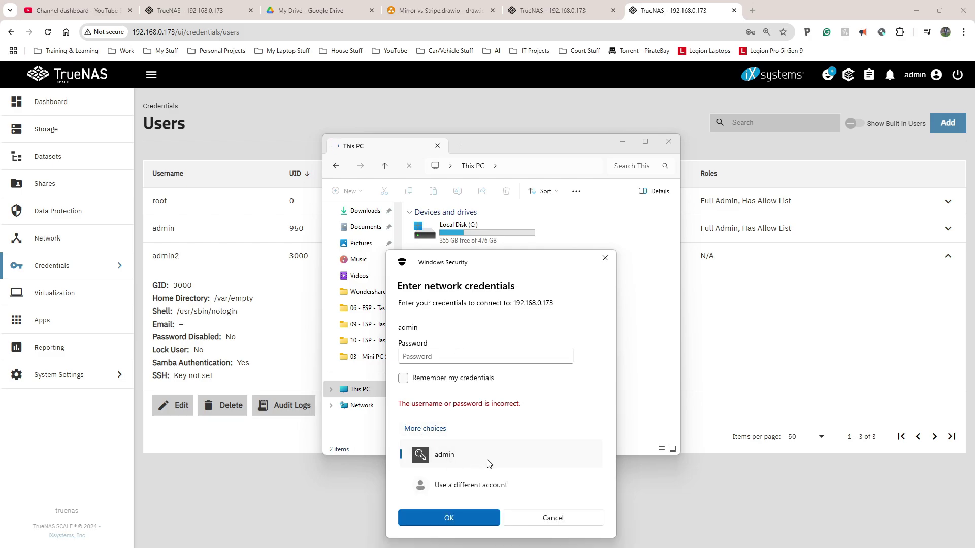
{"action": "left_click", "coordinate": [482, 487]}
{"action": "type", "text": "admi"}
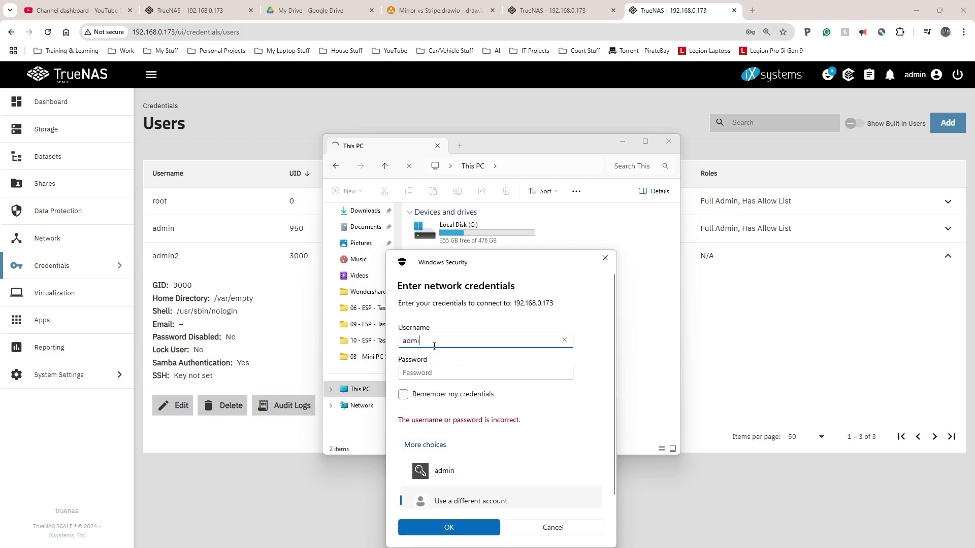
{"action": "type", "text": "n2"}
{"action": "key", "text": "Tab"}
{"action": "type", "text": "***"}
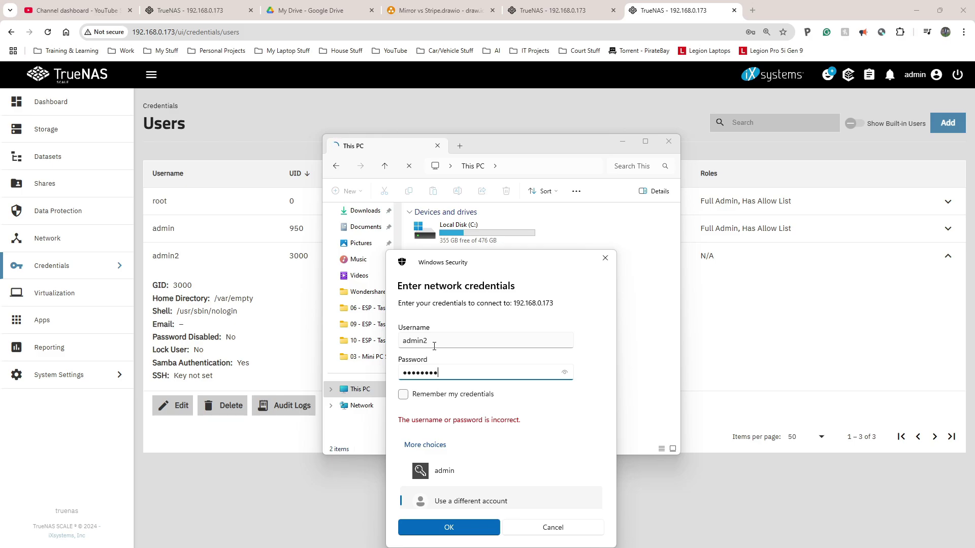
{"action": "left_click", "coordinate": [440, 526]}
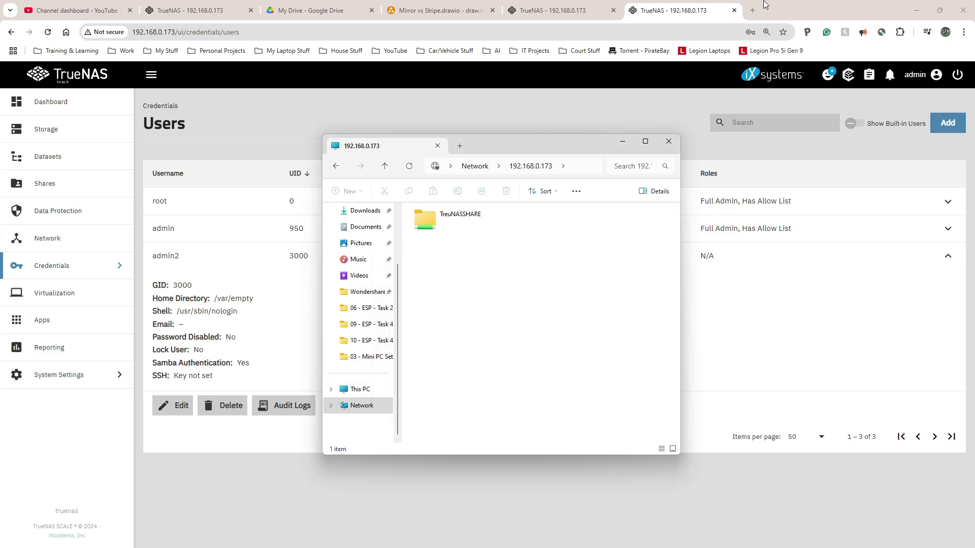
{"action": "left_click", "coordinate": [917, 10]}
Step: Open the empty TreuNASSHARE share and enlarge and reposition its Explorer window
{"action": "double_click", "coordinate": [422, 219]}
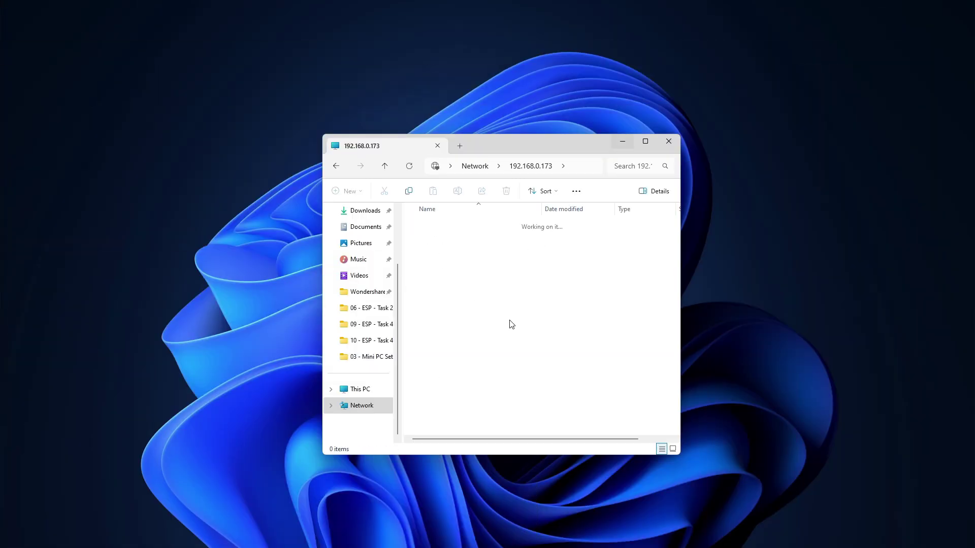
{"action": "left_click_drag", "start_coordinate": [680, 290], "coordinate": [863, 264]}
{"action": "left_click_drag", "start_coordinate": [516, 142], "coordinate": [416, 89]}
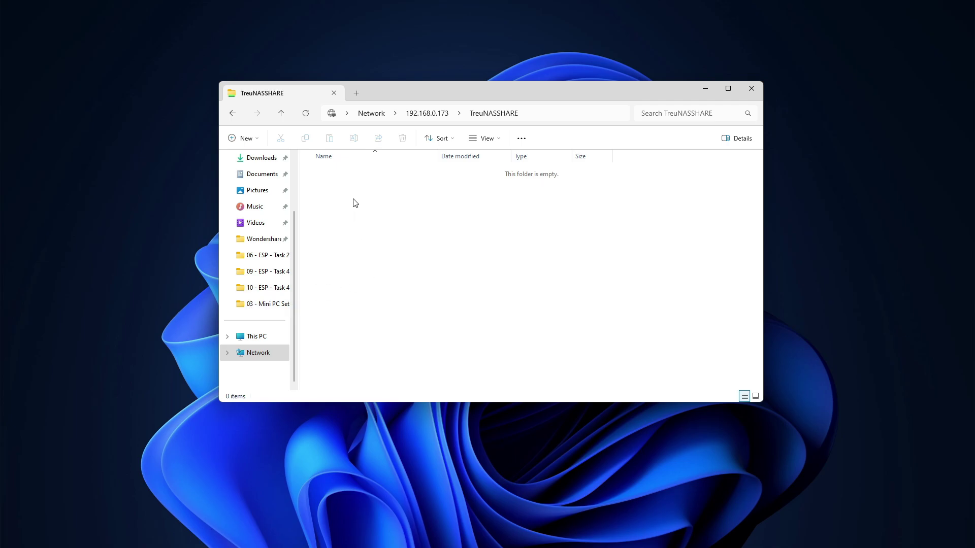
{"action": "right_click", "coordinate": [366, 230]}
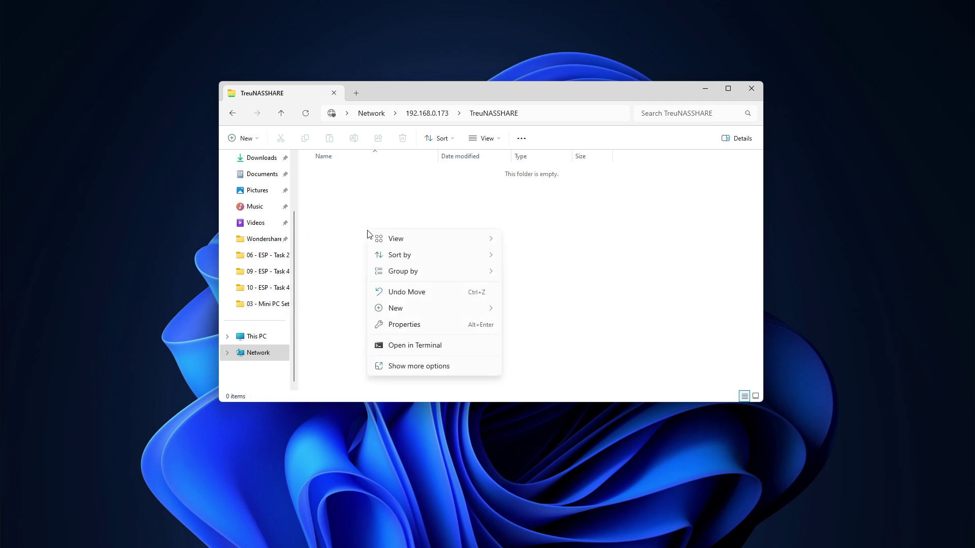
{"action": "mouse_move", "coordinate": [433, 311]}
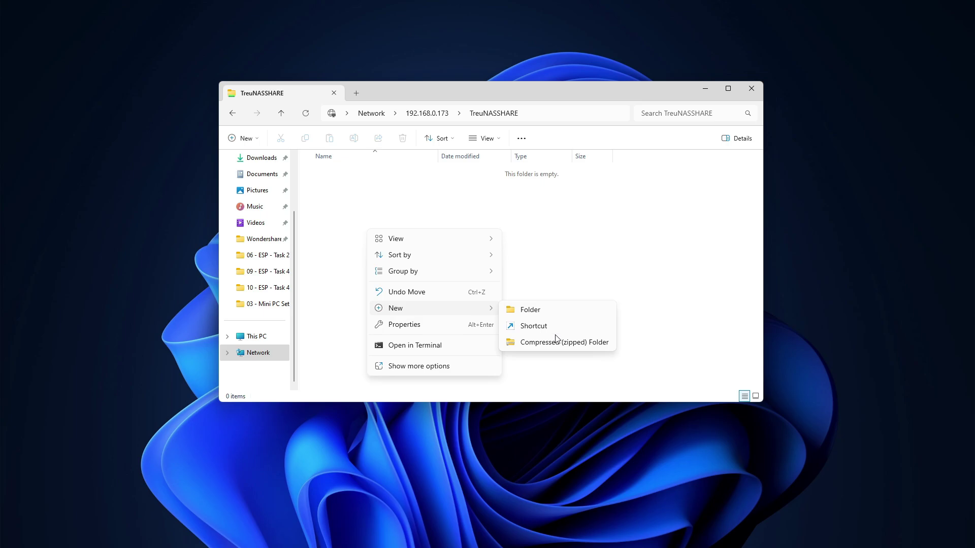
{"action": "left_click", "coordinate": [338, 221]}
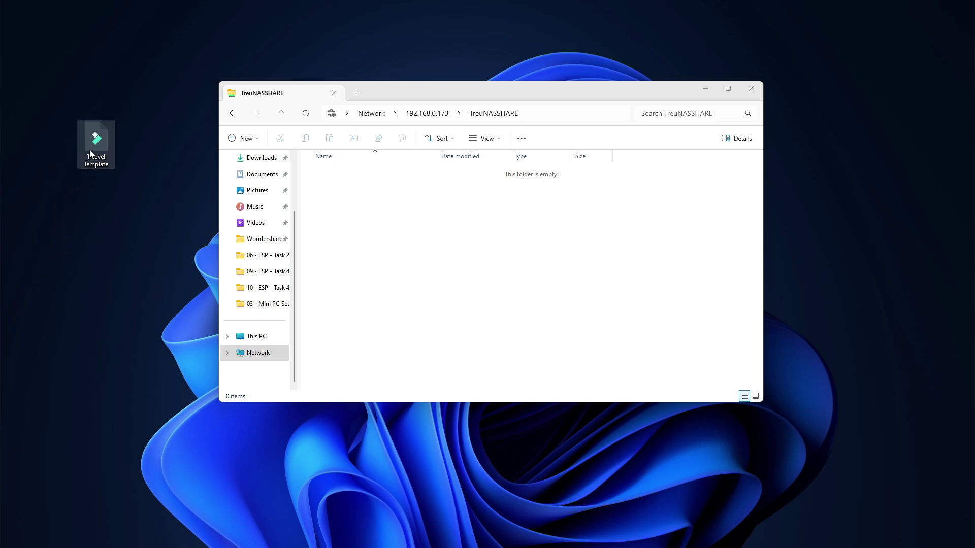
Step: Drag T Level Template into the share, retry, then cancel when access is denied
{"action": "left_click_drag", "start_coordinate": [90, 150], "coordinate": [328, 274]}
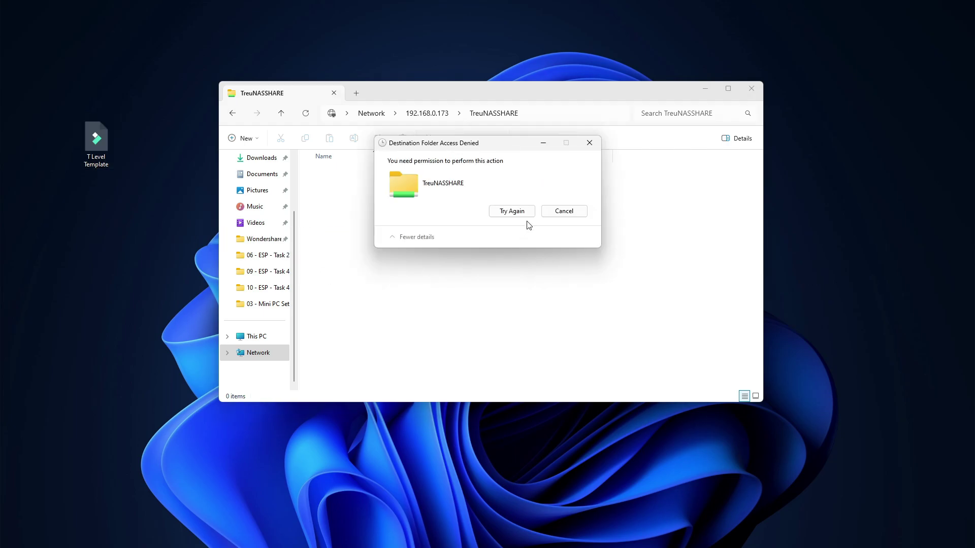
{"action": "left_click", "coordinate": [520, 212]}
{"action": "left_click", "coordinate": [577, 216]}
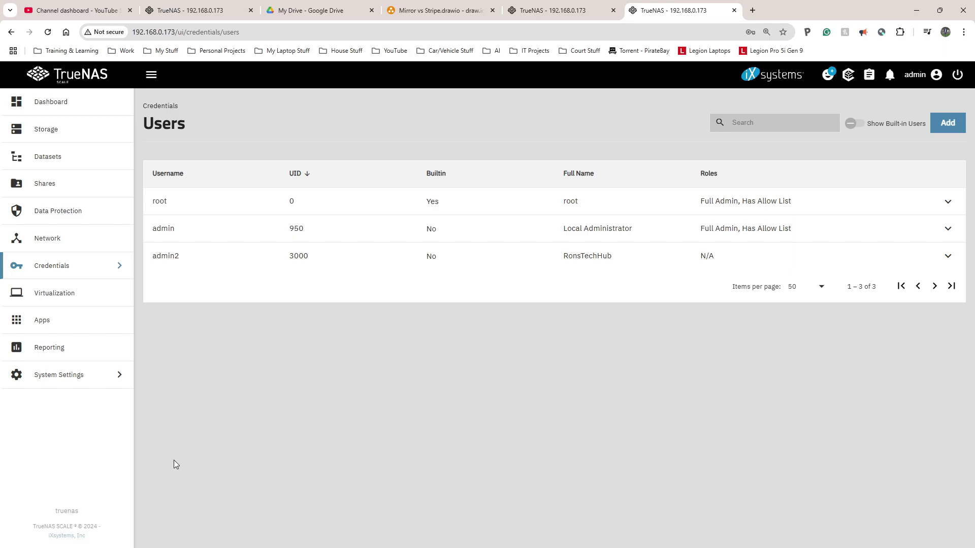
Step: Set admin2's home directory to /mnt/TrueNAS/TreuNASSHARE and save the user
{"action": "left_click", "coordinate": [71, 272]}
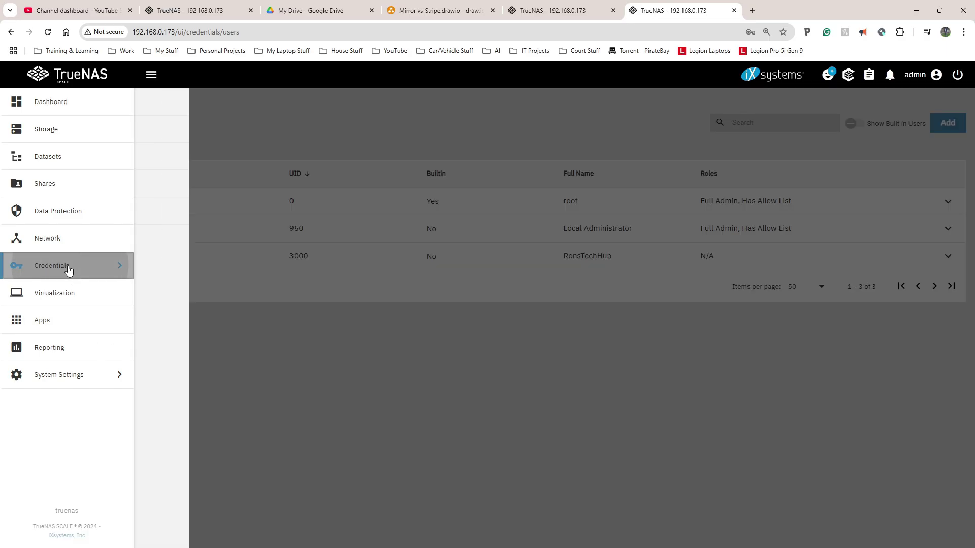
{"action": "left_click", "coordinate": [68, 270]}
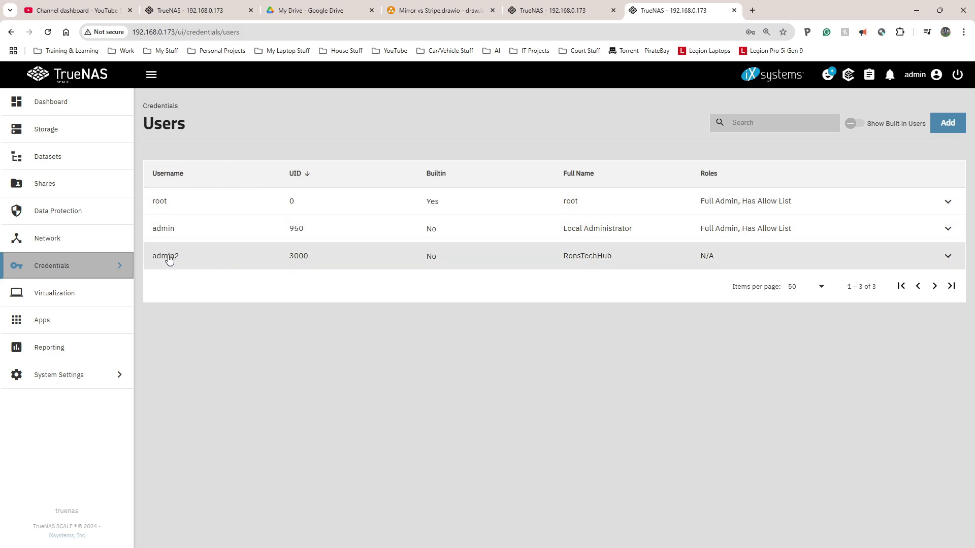
{"action": "left_click", "coordinate": [197, 260]}
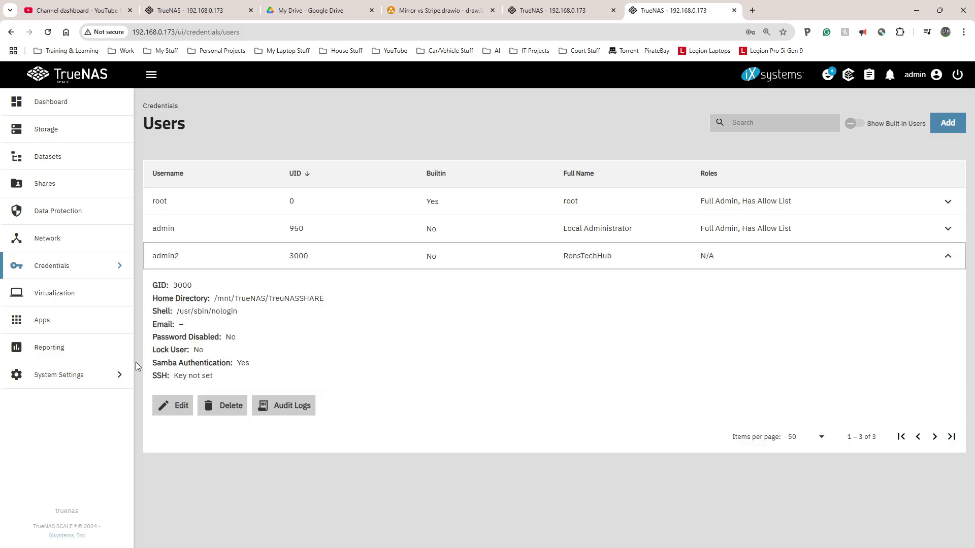
{"action": "left_click", "coordinate": [178, 406]}
{"action": "scroll", "coordinate": [632, 339], "scroll_direction": "down", "scroll_amount": 6}
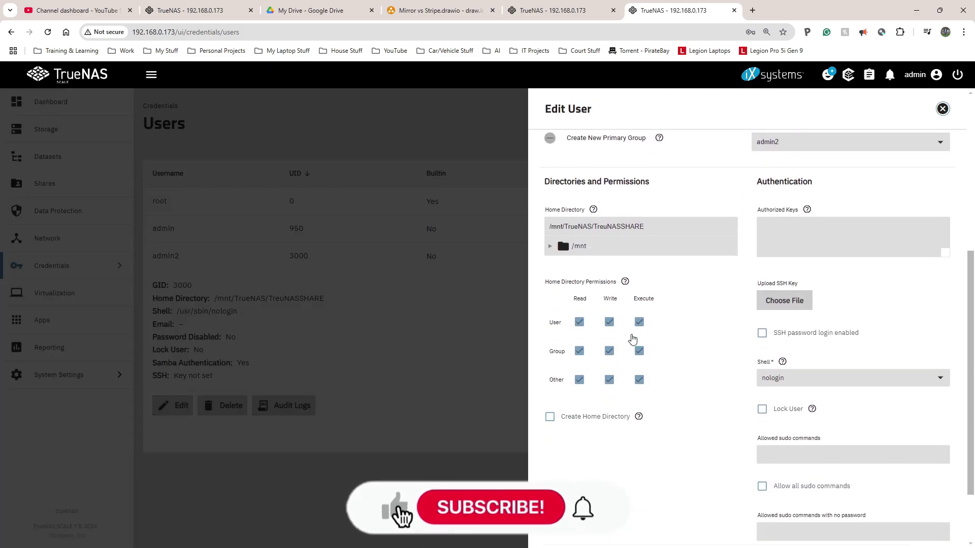
{"action": "left_click", "coordinate": [551, 232]}
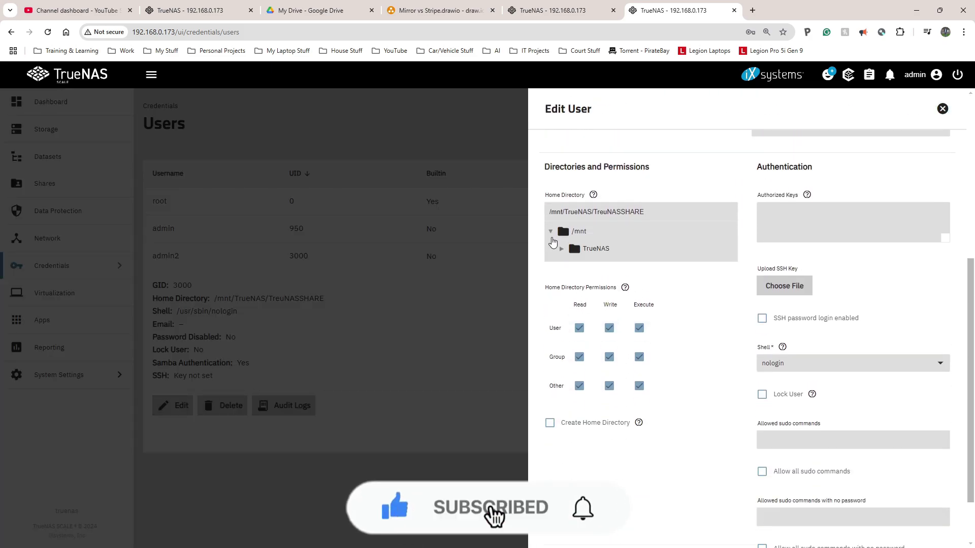
{"action": "left_click", "coordinate": [562, 249]}
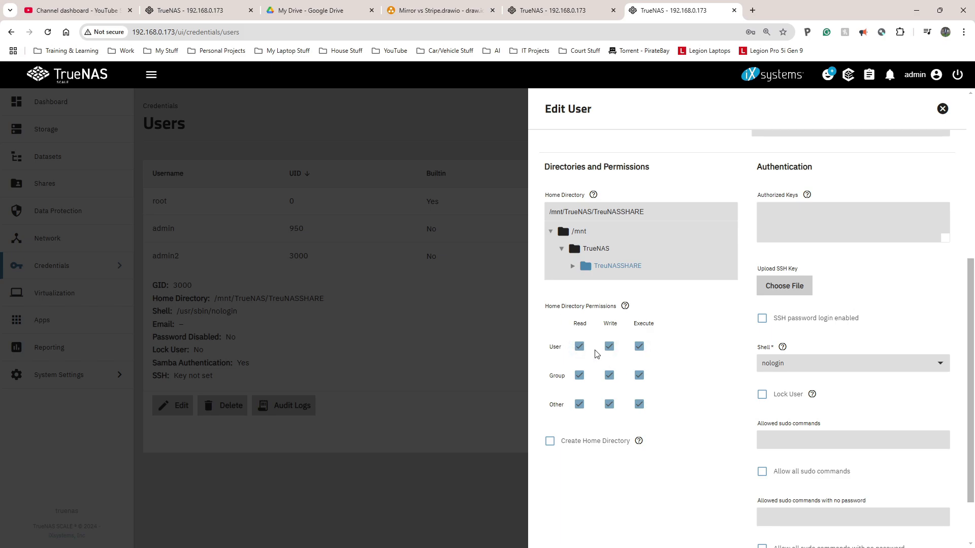
{"action": "scroll", "coordinate": [592, 351], "scroll_direction": "down", "scroll_amount": 5}
{"action": "left_click", "coordinate": [560, 532]}
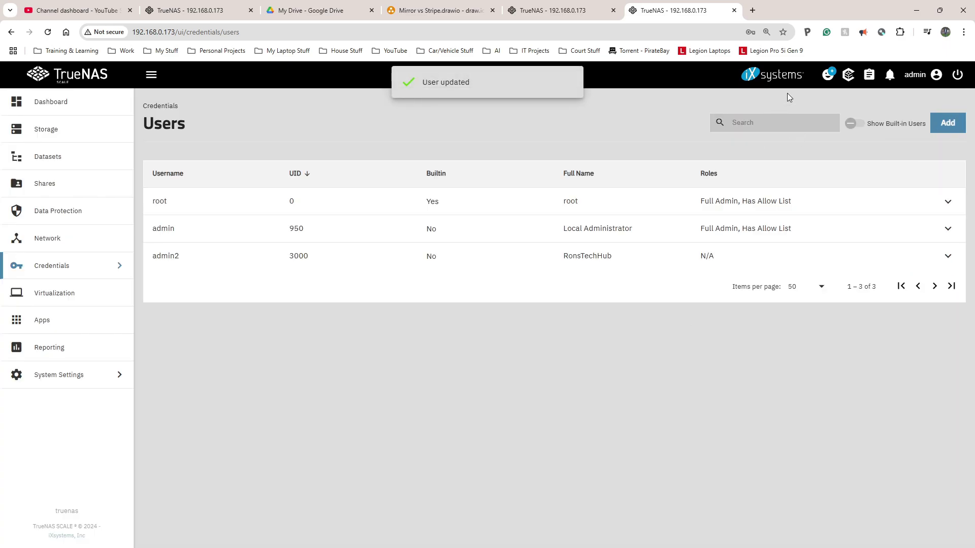
{"action": "left_click", "coordinate": [917, 10]}
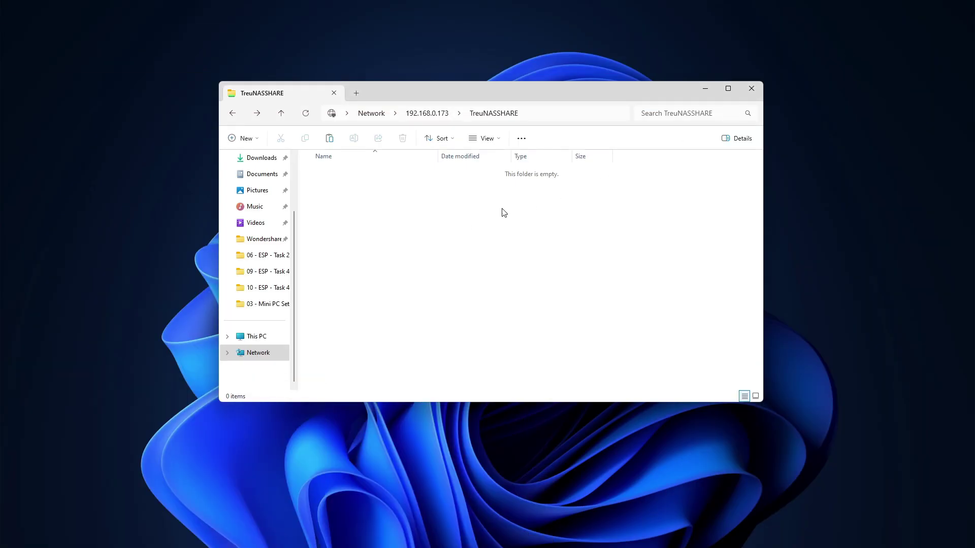
Step: Drag T Level Template from the desktop into the share and back above YouTube Resources
{"action": "left_click_drag", "start_coordinate": [489, 84], "coordinate": [513, 80]}
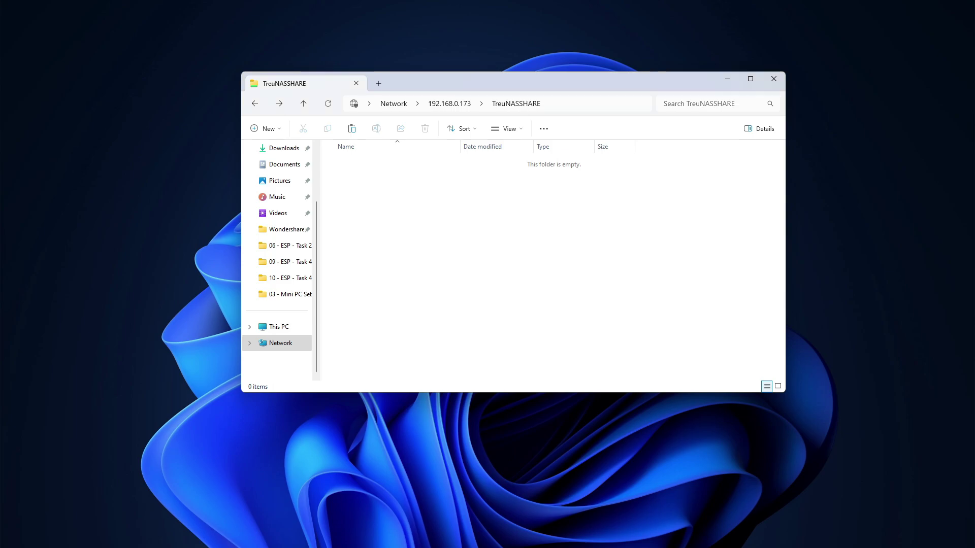
{"action": "left_click_drag", "start_coordinate": [1, 176], "coordinate": [62, 142]}
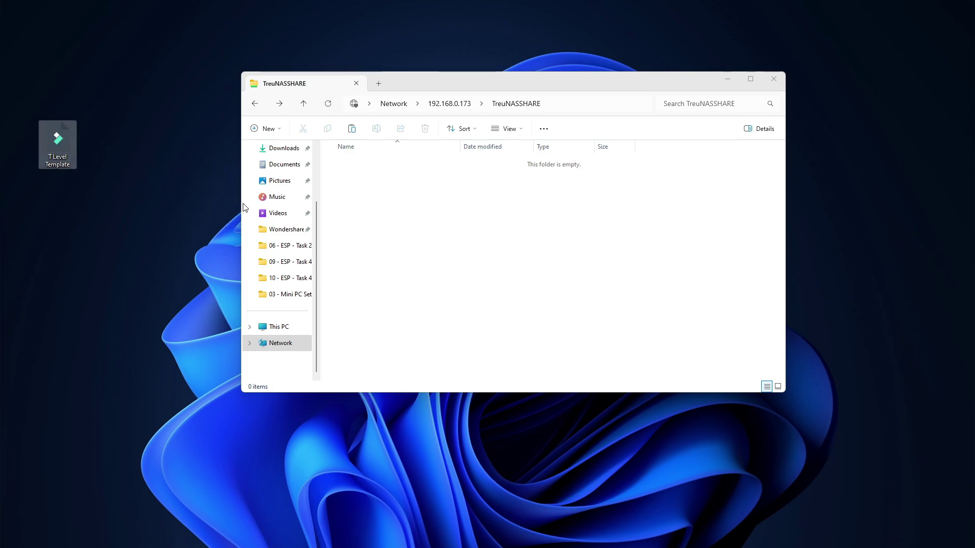
{"action": "left_click_drag", "start_coordinate": [243, 207], "coordinate": [434, 228]}
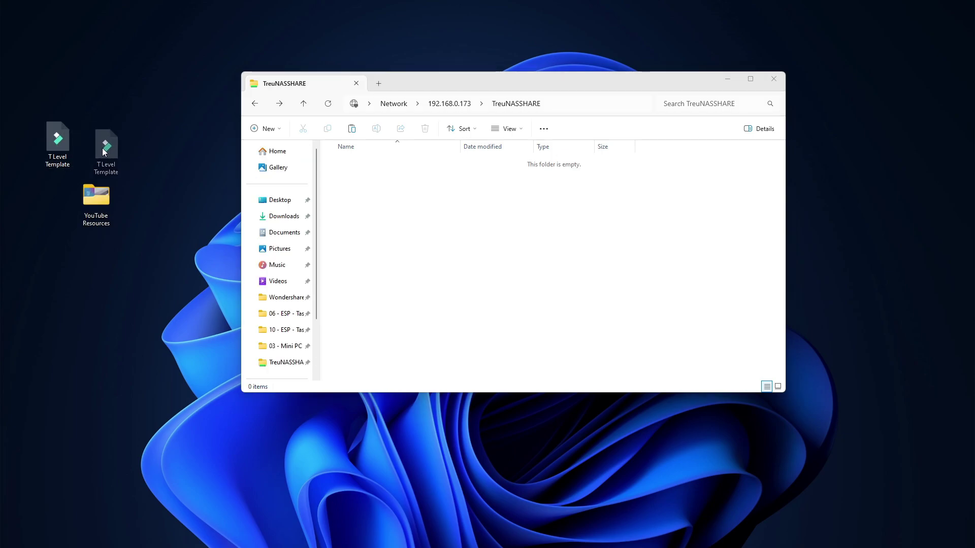
{"action": "left_click_drag", "start_coordinate": [102, 147], "coordinate": [92, 145]}
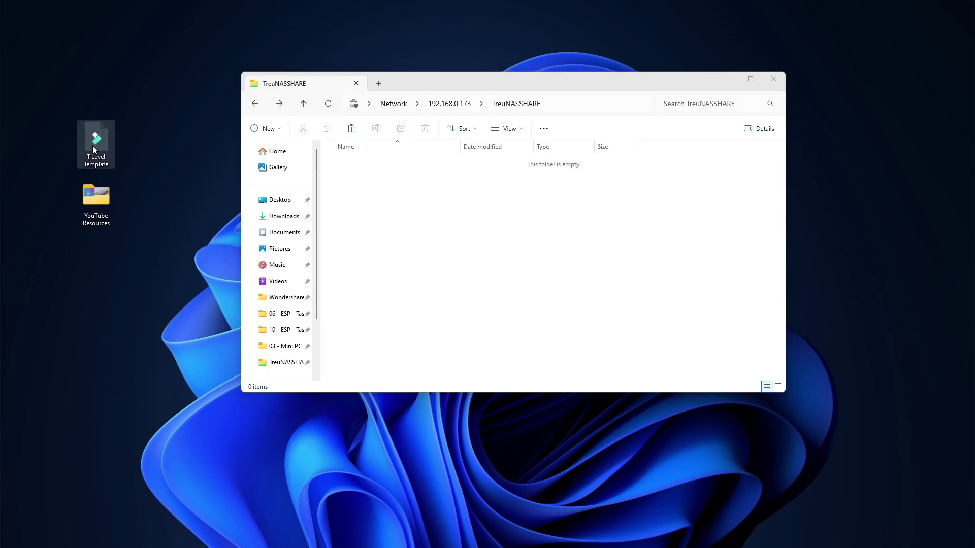
{"action": "left_click", "coordinate": [102, 189]}
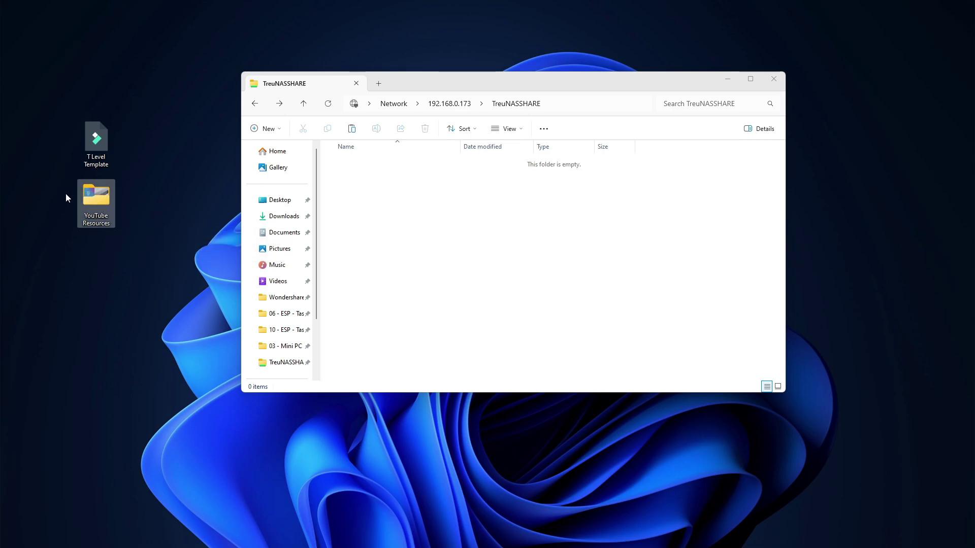
Step: Drag the YouTube Resources folder into TreuNASSHARE and, once copied, go to This PC
{"action": "right_click", "coordinate": [96, 197]}
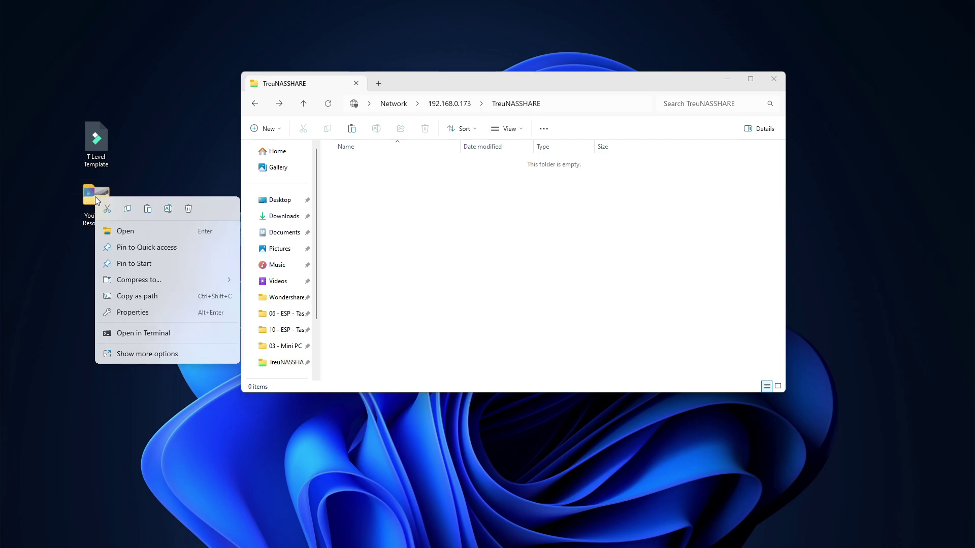
{"action": "left_click", "coordinate": [365, 209]}
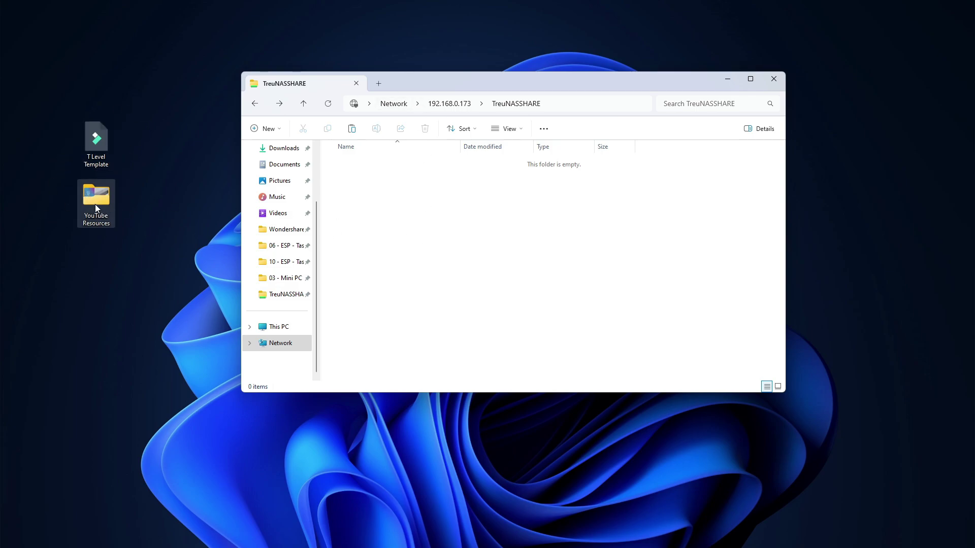
{"action": "left_click_drag", "start_coordinate": [96, 204], "coordinate": [463, 252]}
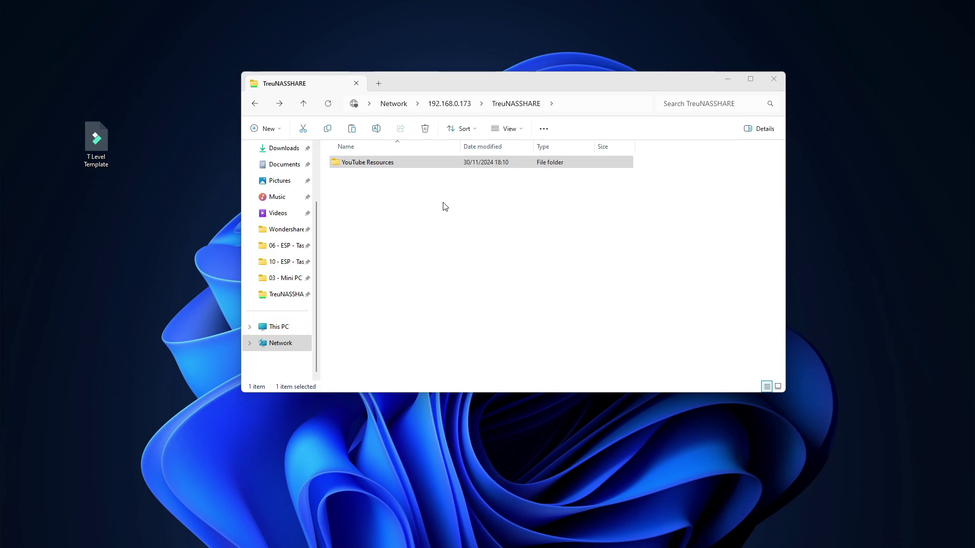
{"action": "left_click", "coordinate": [279, 327]}
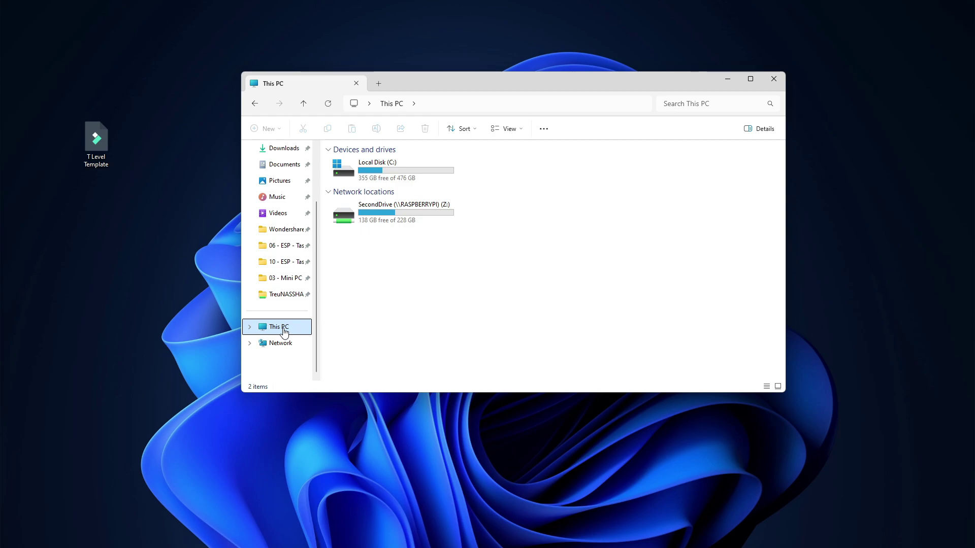
Step: Open Map Network Drive for drive Y: and browse the network for a folder
{"action": "left_click", "coordinate": [544, 130]}
{"action": "left_click", "coordinate": [518, 208]}
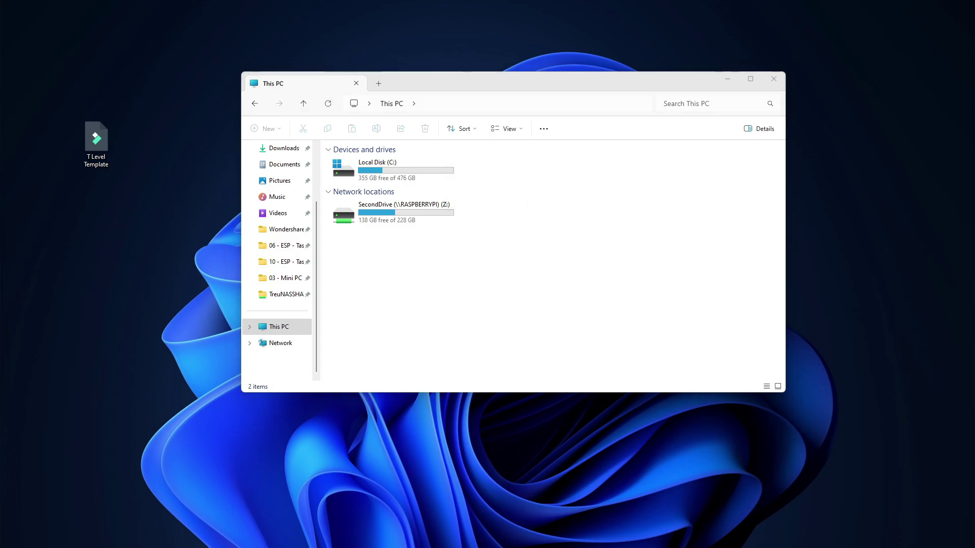
{"action": "left_click", "coordinate": [727, 79]}
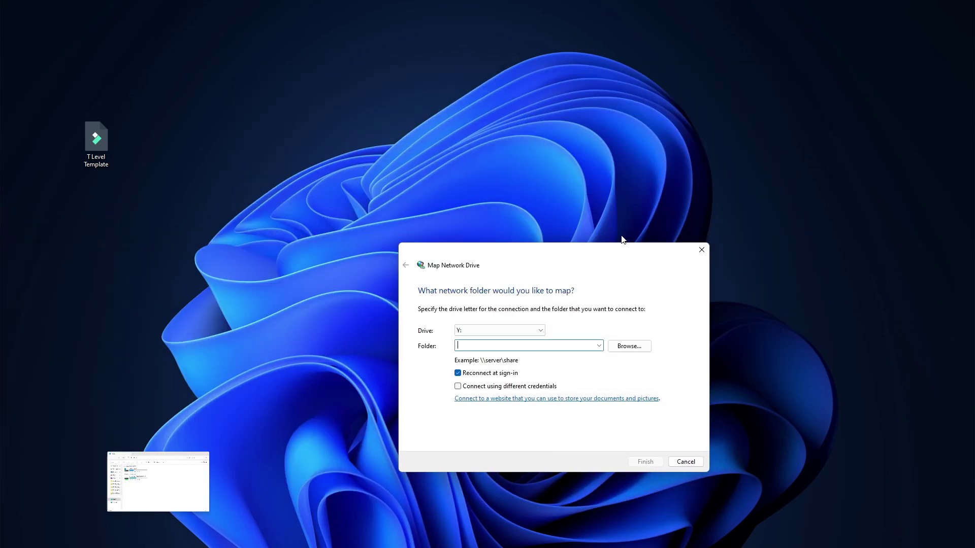
{"action": "left_click_drag", "start_coordinate": [603, 261], "coordinate": [571, 144]}
{"action": "left_click", "coordinate": [601, 211]}
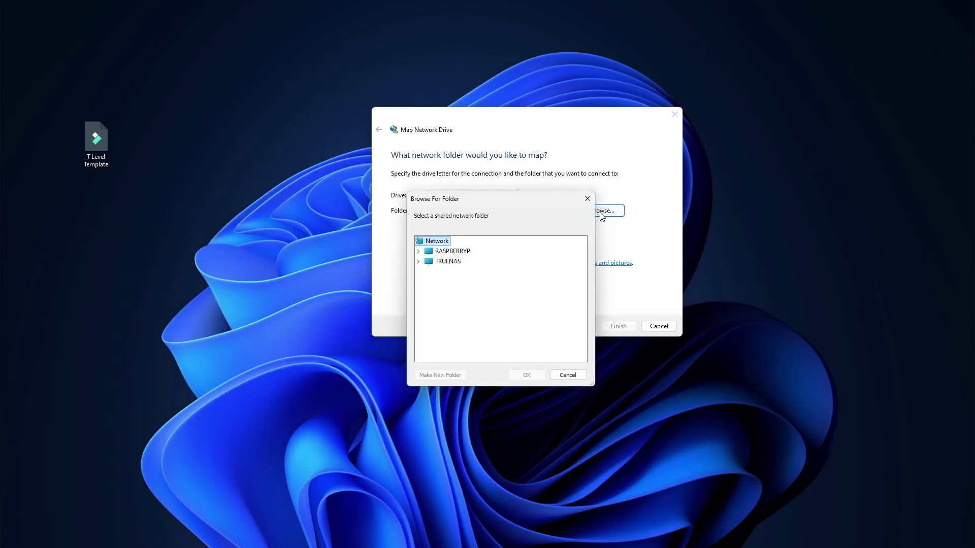
Step: Log in to TRUENAS with remembered credentials and map TreuNASSHARE as drive Y:
{"action": "left_click", "coordinate": [435, 265]}
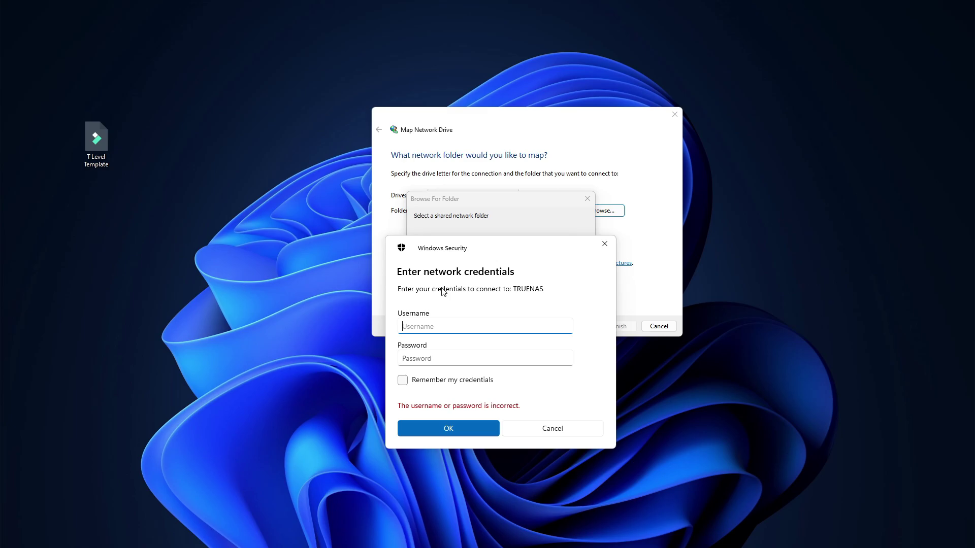
{"action": "type", "text": "admin2"}
{"action": "key", "text": "Tab"}
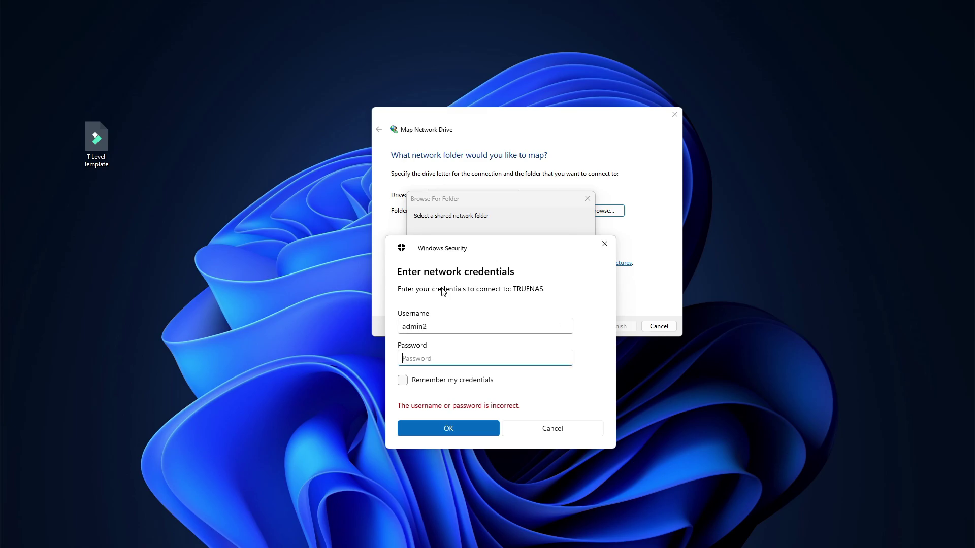
{"action": "type", "text": "•••••••••"}
{"action": "left_click", "coordinate": [402, 381]}
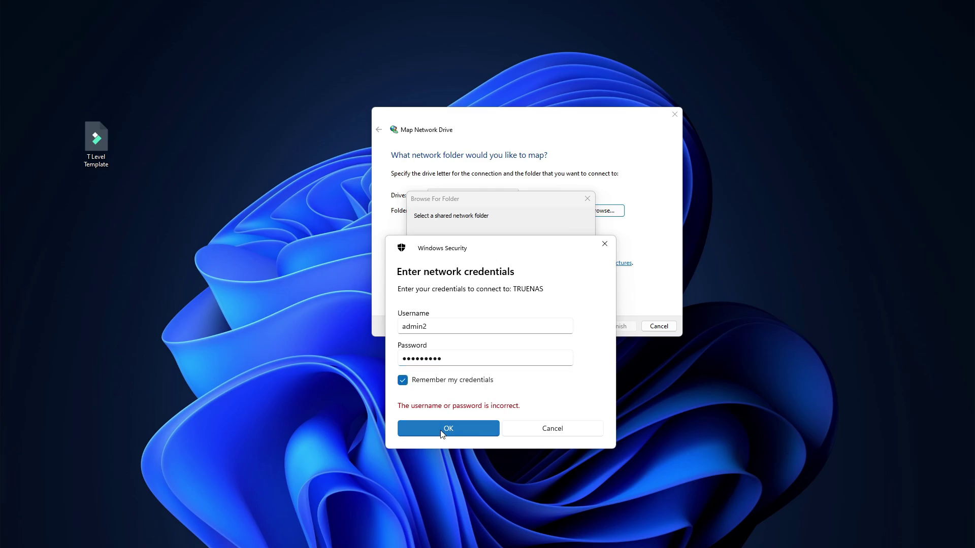
{"action": "left_click", "coordinate": [444, 429]}
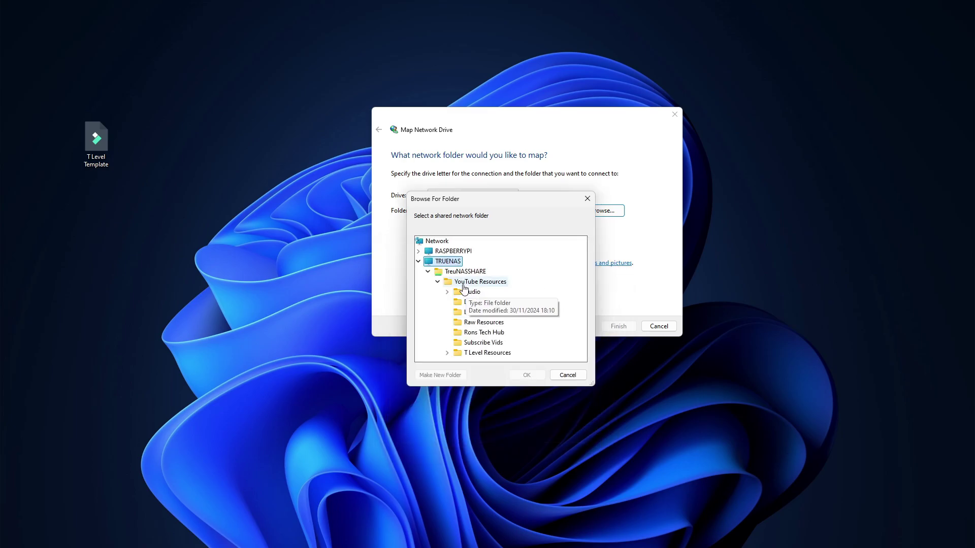
{"action": "left_click", "coordinate": [440, 274]}
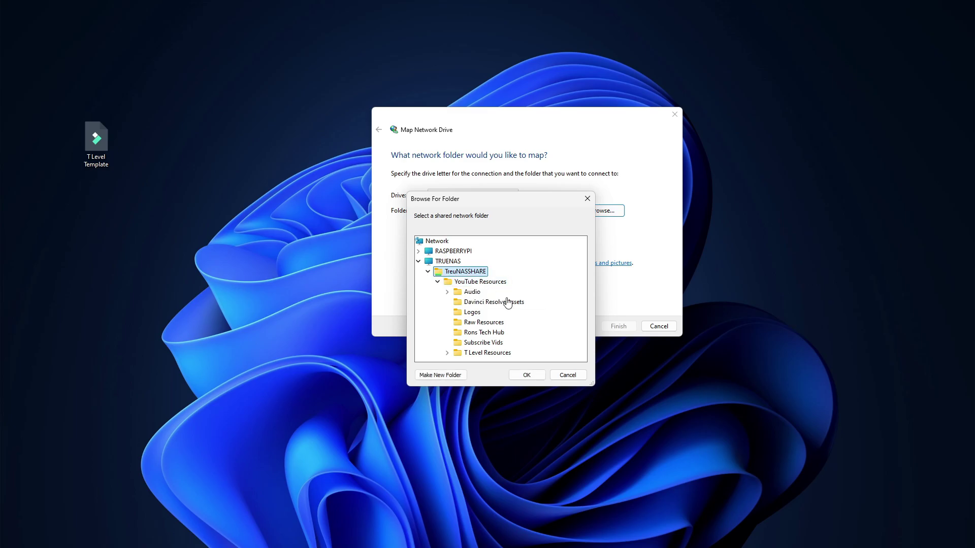
{"action": "left_click", "coordinate": [526, 376]}
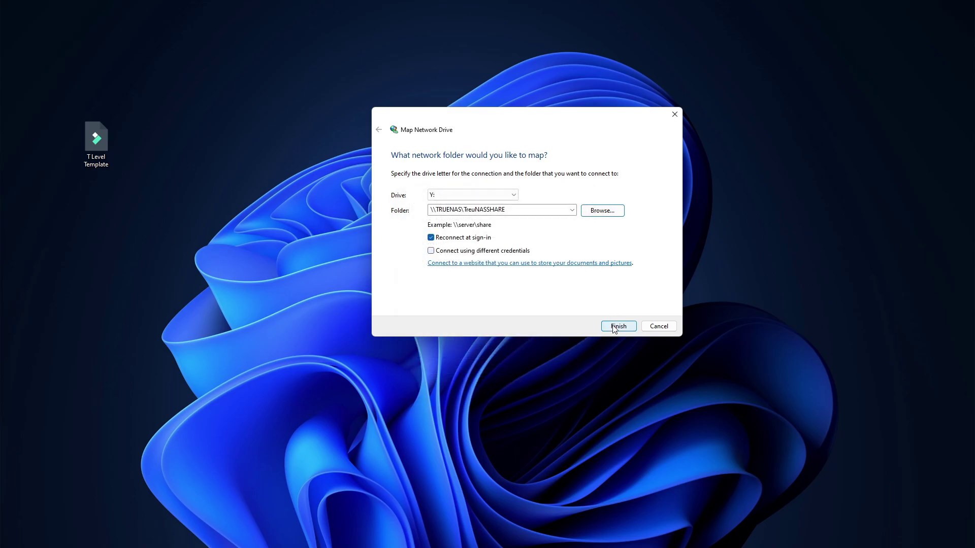
{"action": "left_click", "coordinate": [616, 326]}
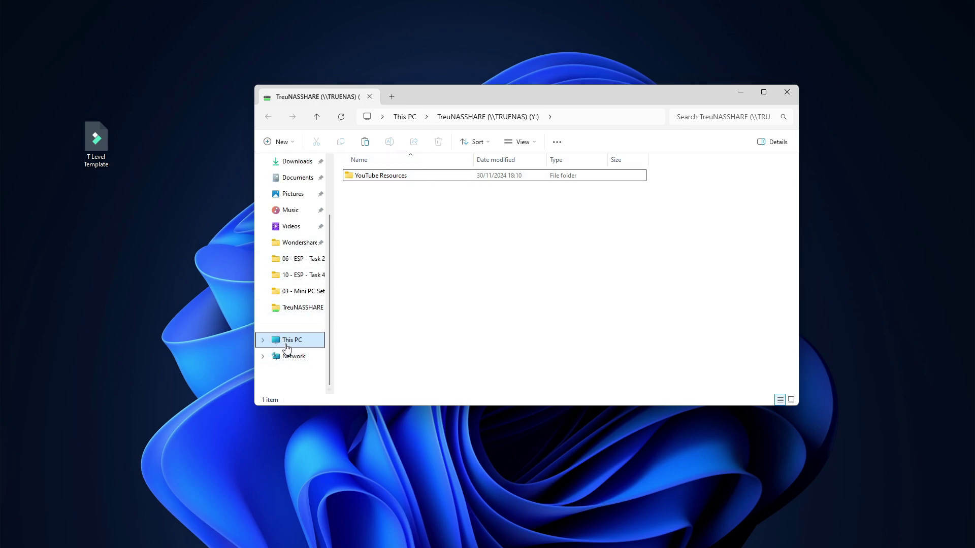
Step: Open the TreuNASSHARE (Y:) drive from This PC
{"action": "left_click", "coordinate": [324, 341]}
{"action": "left_click_drag", "start_coordinate": [397, 272], "coordinate": [602, 206]}
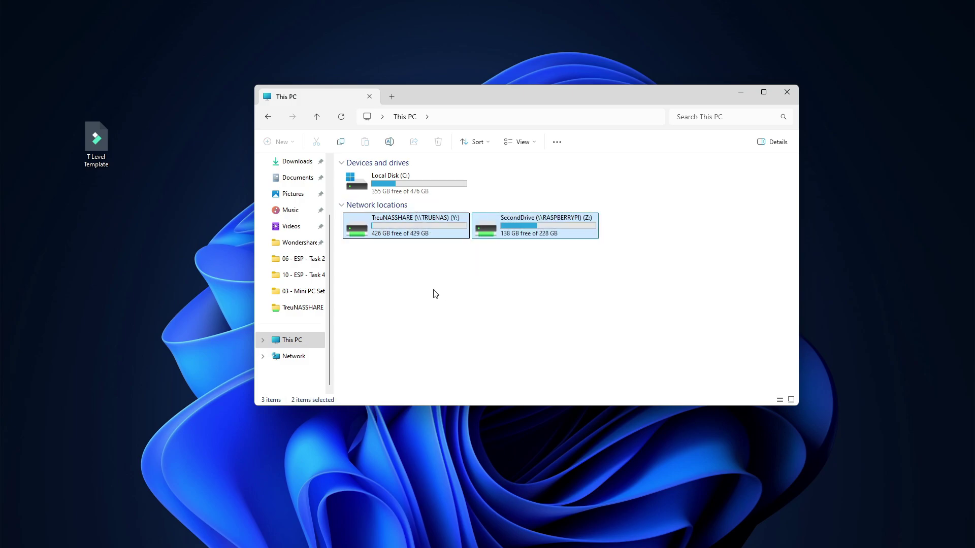
{"action": "left_click", "coordinate": [435, 291]}
{"action": "left_click_drag", "start_coordinate": [572, 278], "coordinate": [339, 212]}
{"action": "left_click", "coordinate": [397, 329]}
{"action": "left_click", "coordinate": [416, 223]}
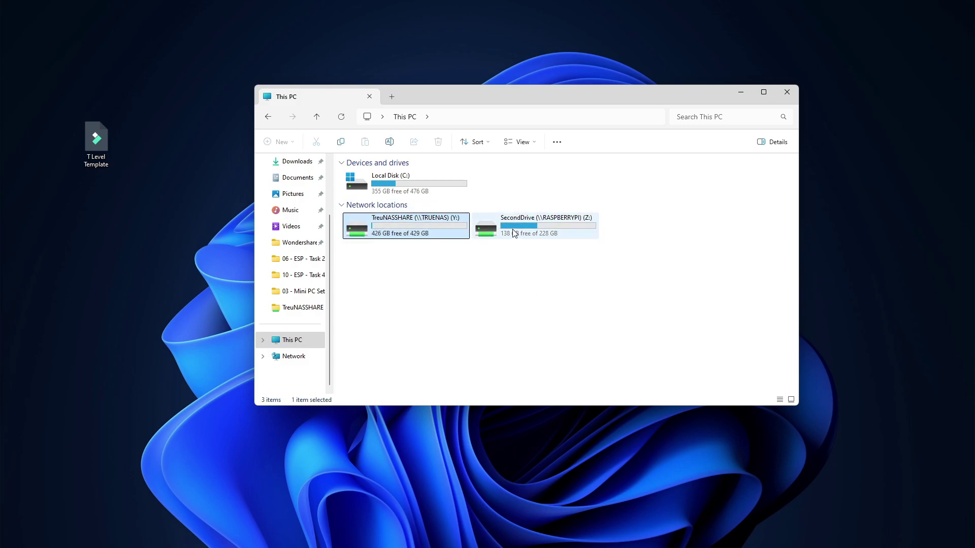
{"action": "double_click", "coordinate": [376, 225]}
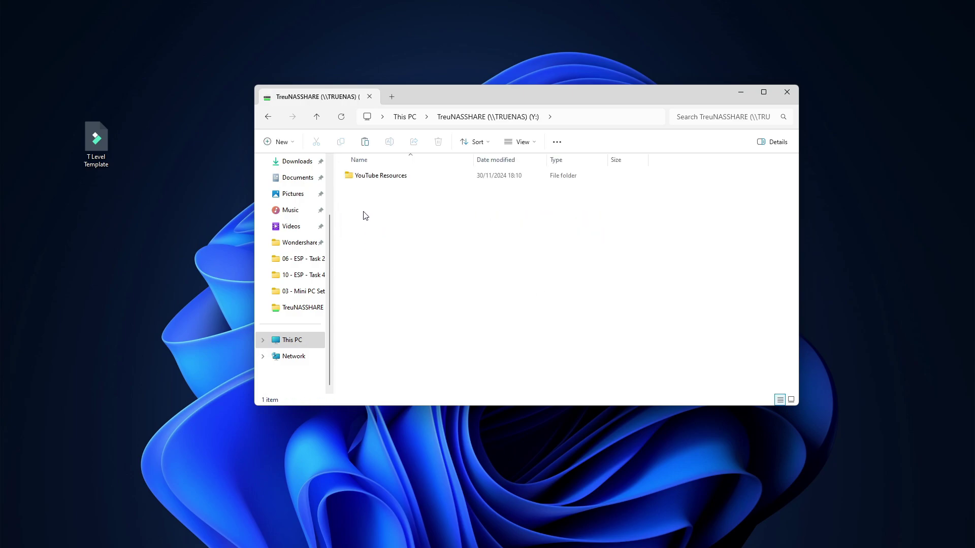
Step: Open YouTube Resources and drag the CheqPoint custom background video onto the desktop
{"action": "left_click", "coordinate": [400, 178]}
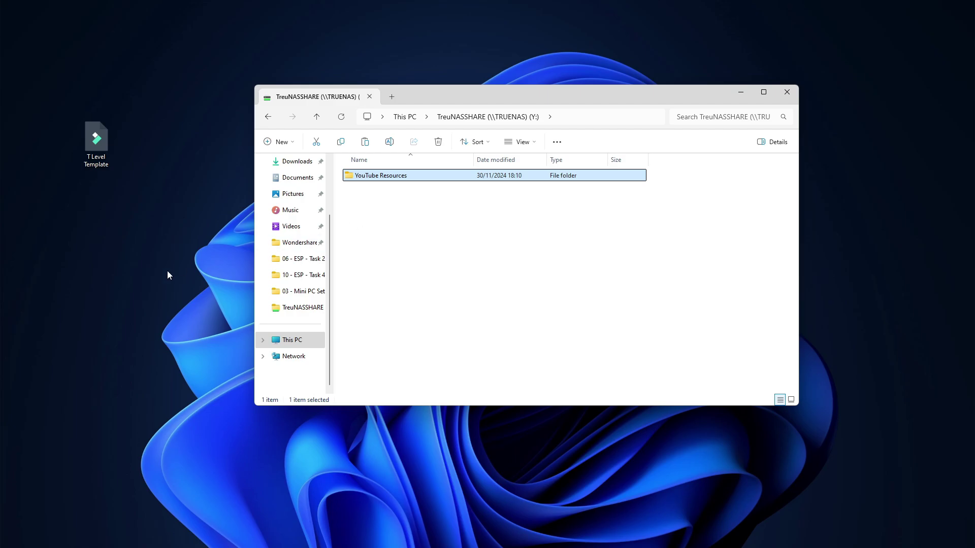
{"action": "double_click", "coordinate": [355, 177]}
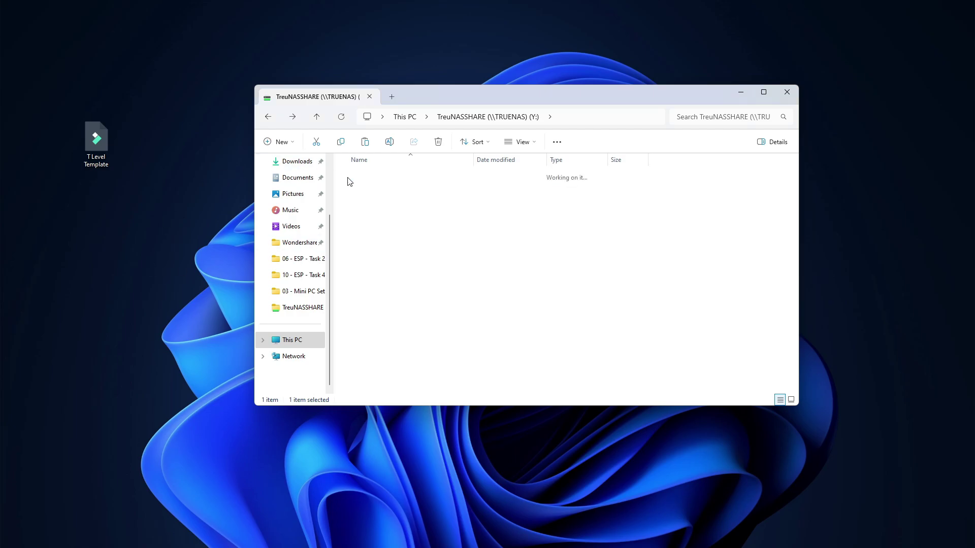
{"action": "left_click", "coordinate": [528, 334]}
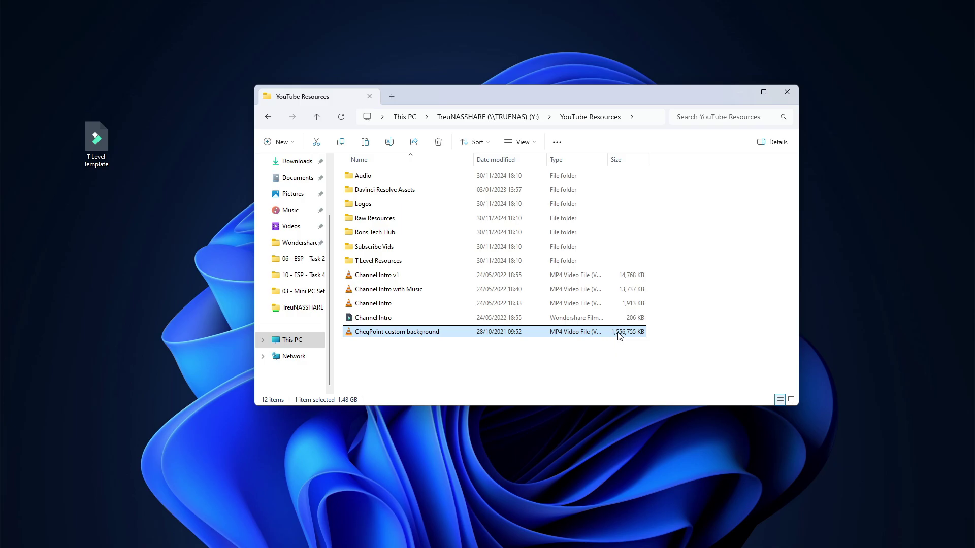
{"action": "left_click_drag", "start_coordinate": [374, 334], "coordinate": [151, 259]}
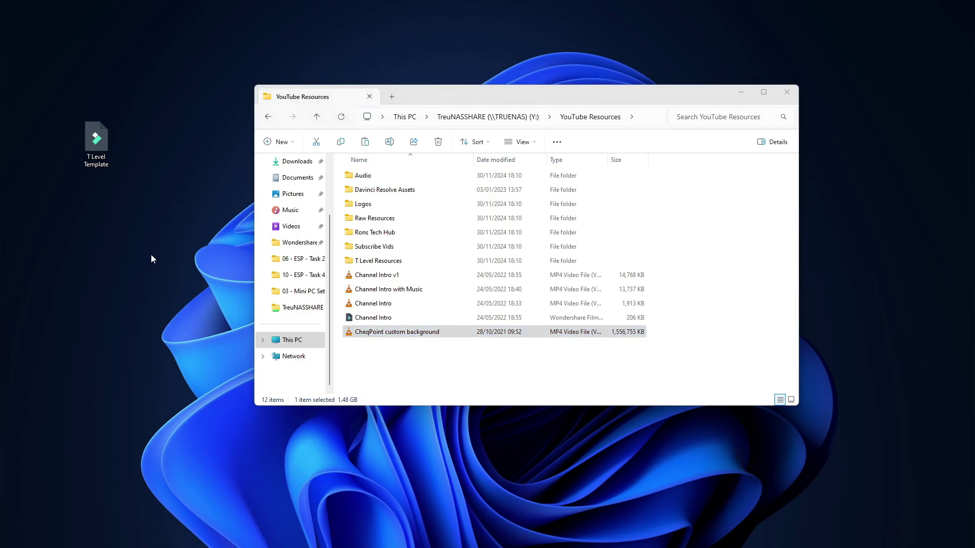